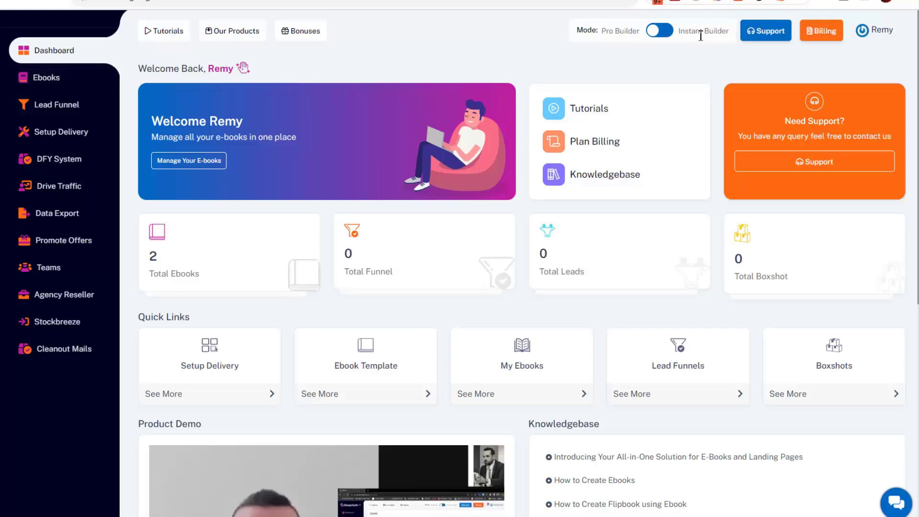
# Visit the instant builder's collection creation page, then return to the pro builder.
pyautogui.click(659, 31)
pyautogui.click(43, 53)
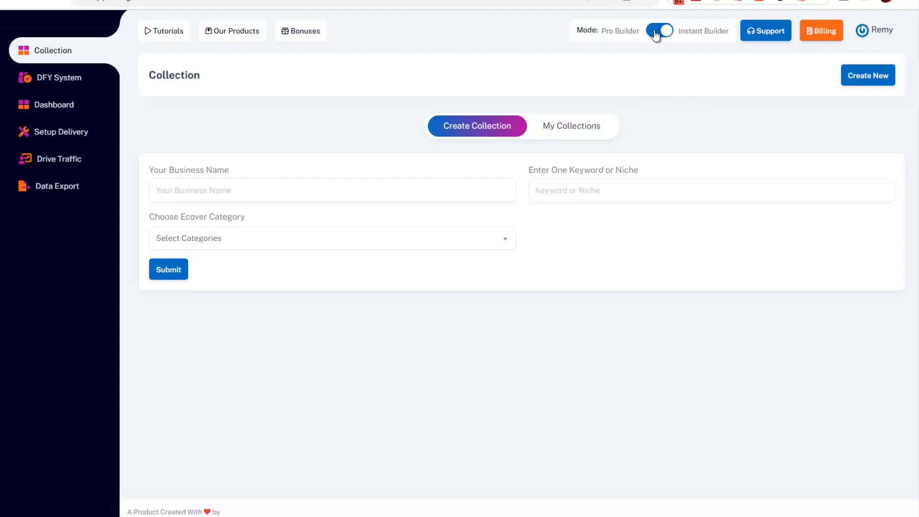
pyautogui.click(655, 32)
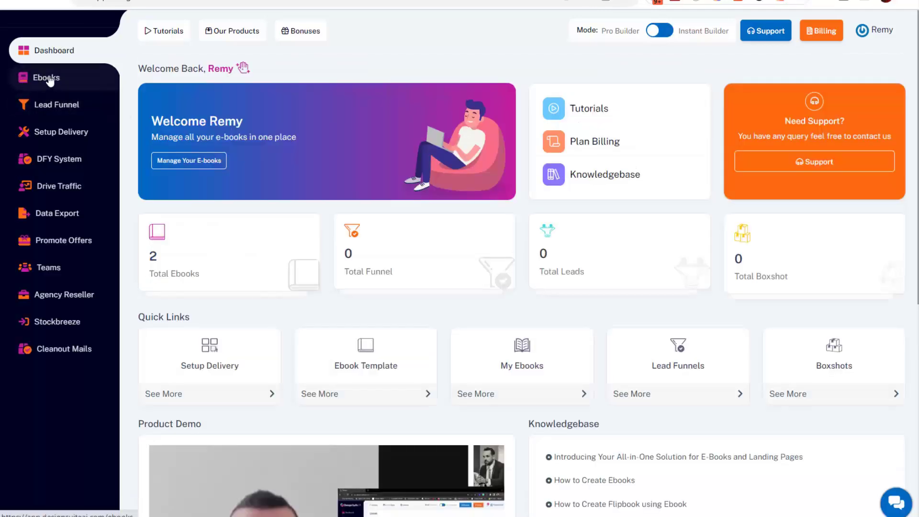
# Browse the Ebooks templates gallery to the bottom and jump back to the top.
pyautogui.click(46, 77)
pyautogui.scroll(-4, 530, 301)
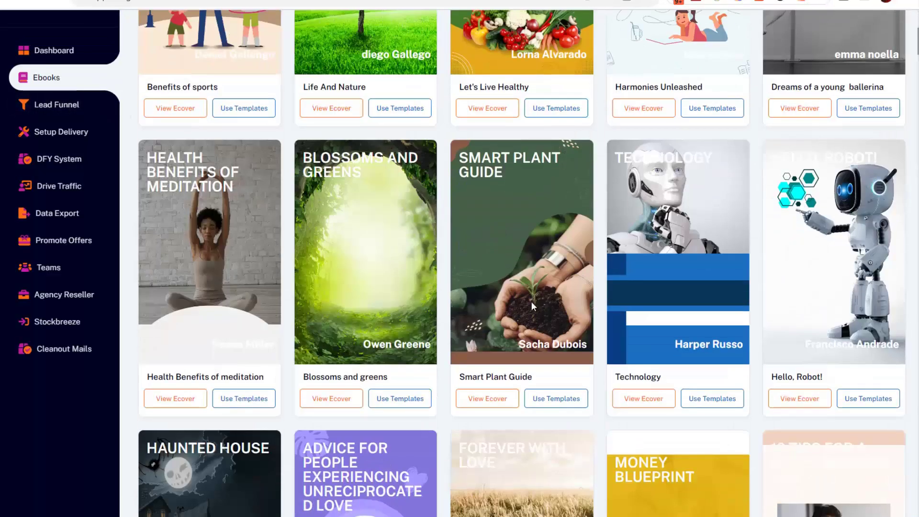
pyautogui.scroll(-4, 611, 146)
pyautogui.scroll(-4, 526, 158)
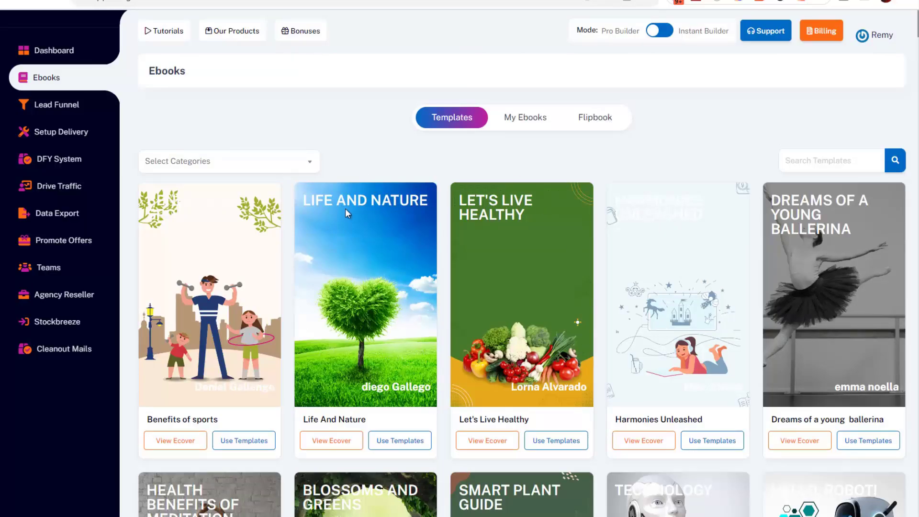
pyautogui.scroll(-7, 473, 169)
pyautogui.scroll(-20, 623, 188)
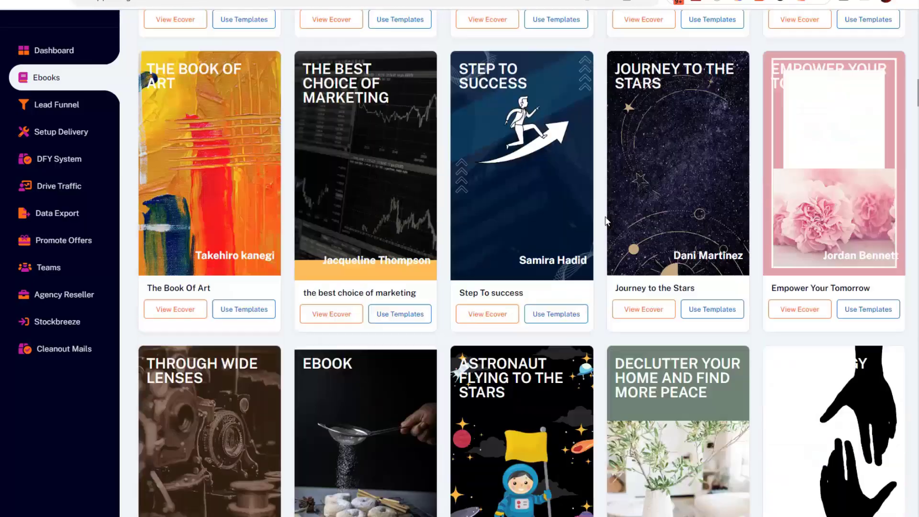
pyautogui.scroll(-20, 737, 250)
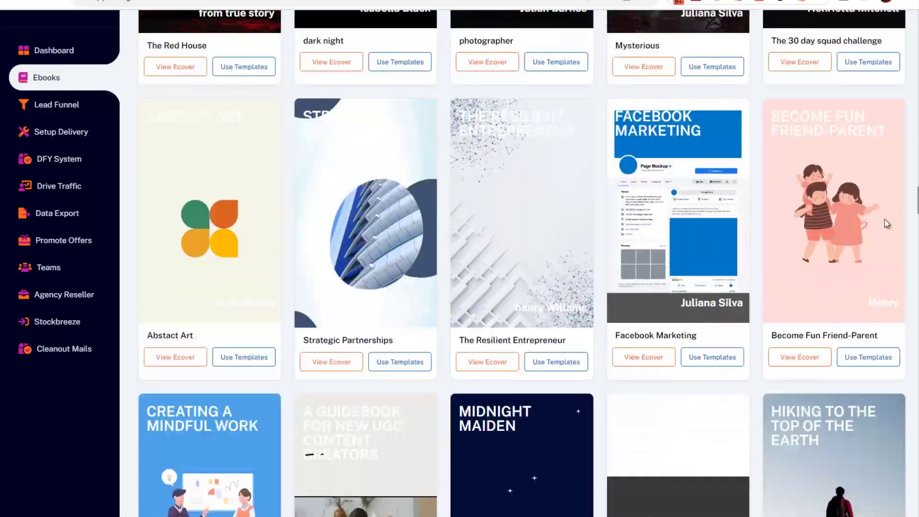
pyautogui.scroll(-20, 615, 256)
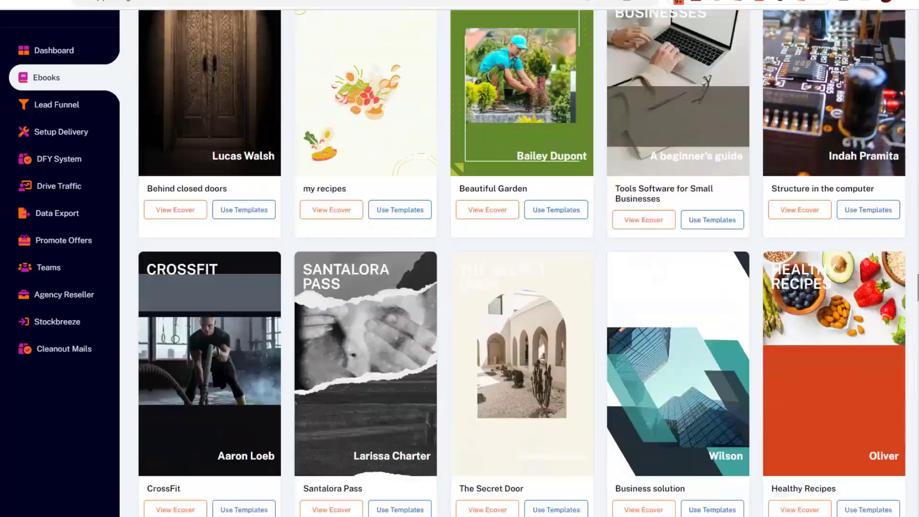
pyautogui.scroll(-20, 615, 256)
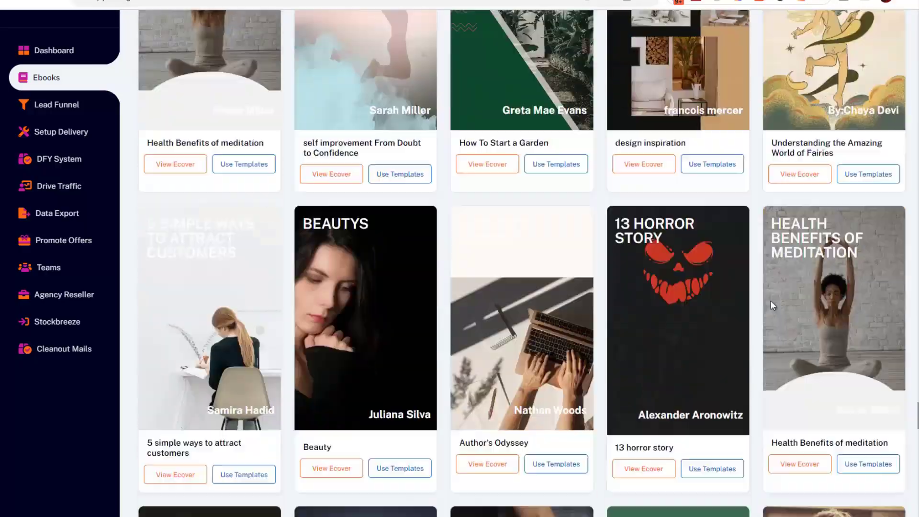
pyautogui.scroll(-6, 766, 287)
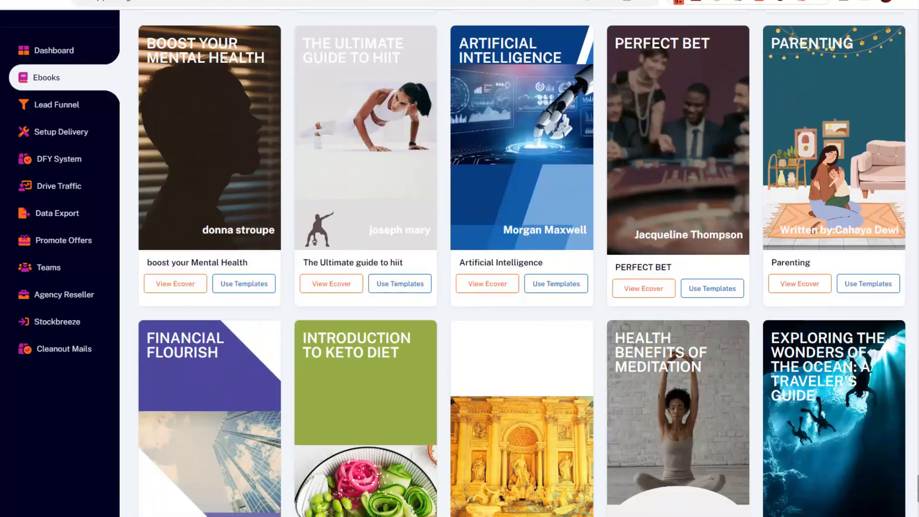
pyautogui.press('Home')
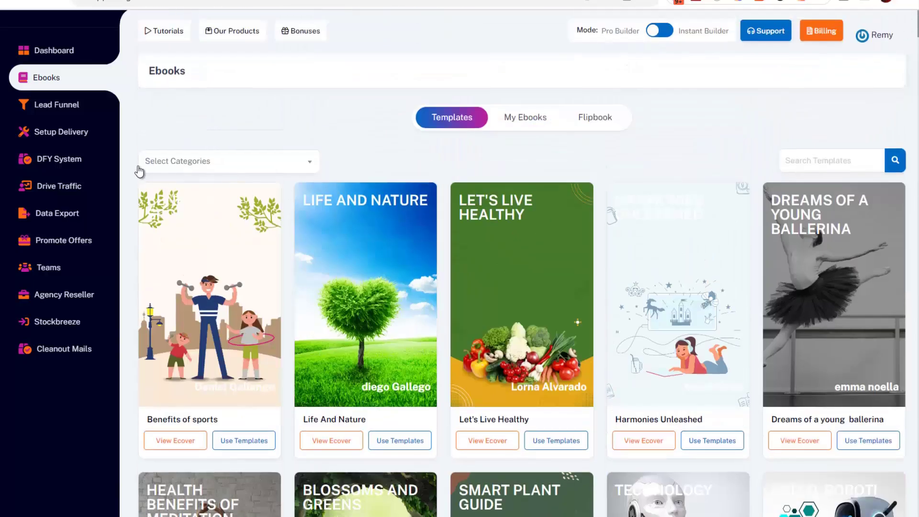
pyautogui.scroll(-2, 353, 146)
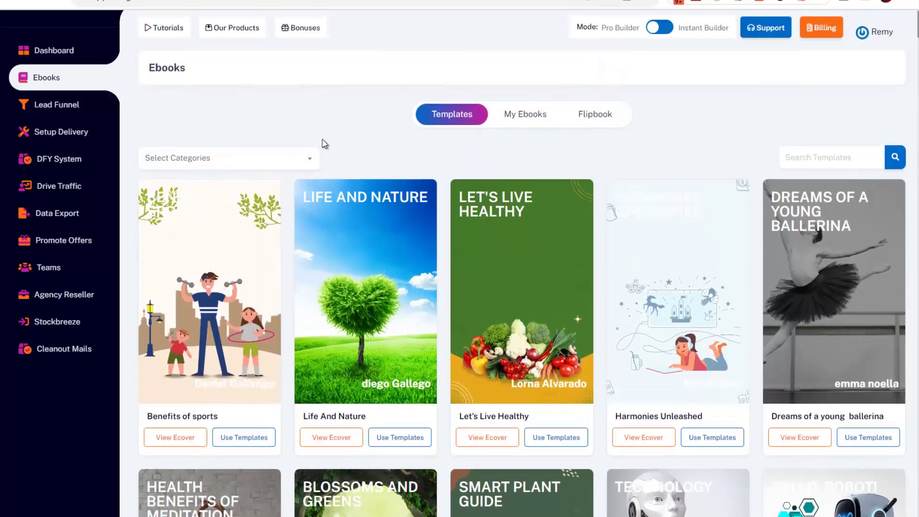
pyautogui.click(302, 165)
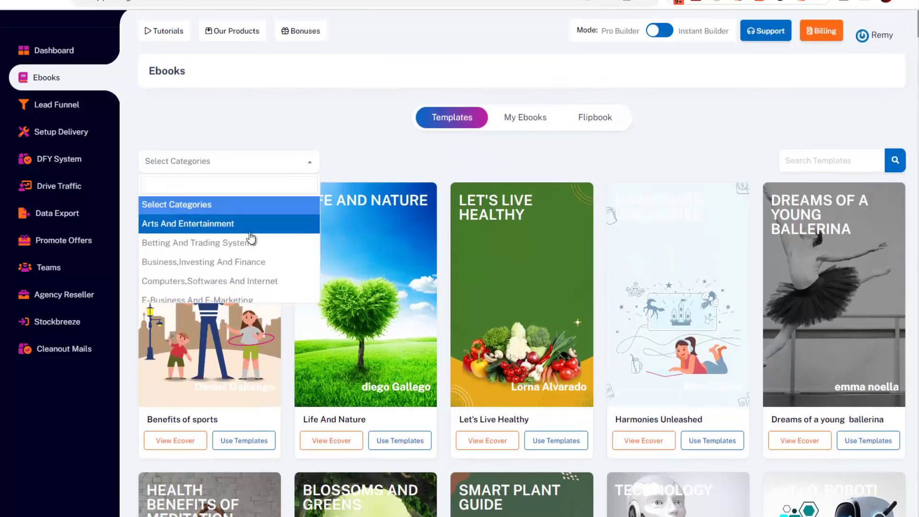
pyautogui.scroll(-3, 224, 232)
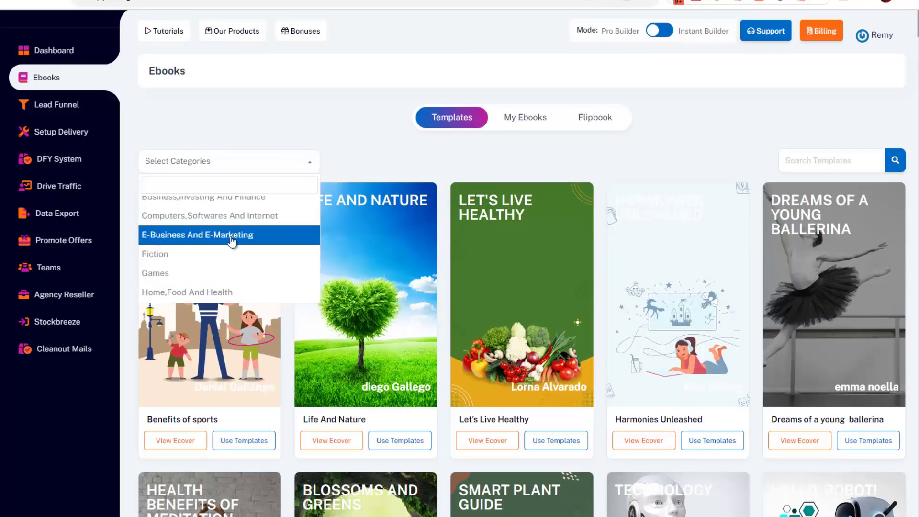
pyautogui.scroll(3, 169, 260)
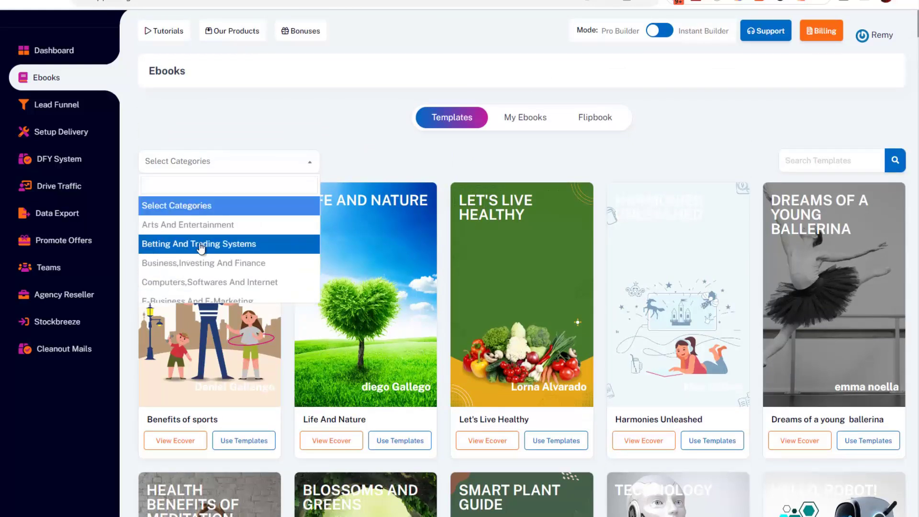
pyautogui.scroll(-5, 220, 230)
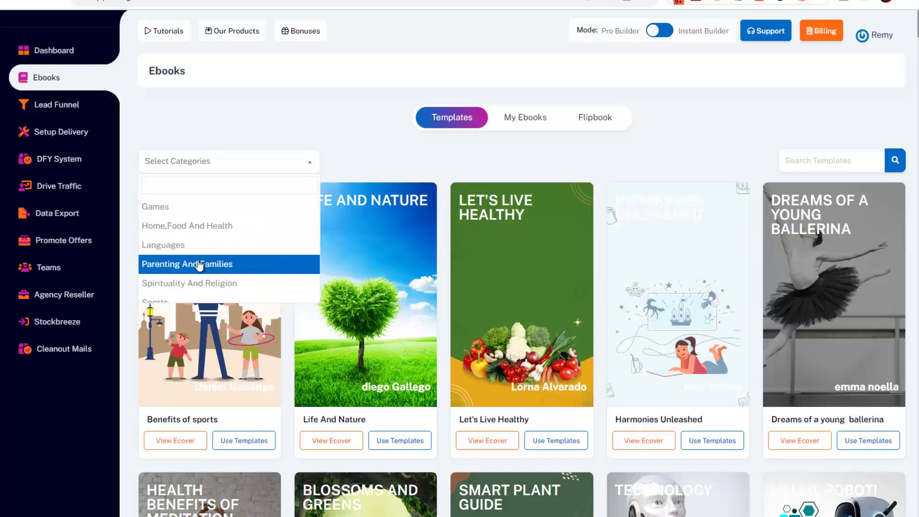
pyautogui.scroll(-3, 220, 248)
pyautogui.scroll(3, 191, 247)
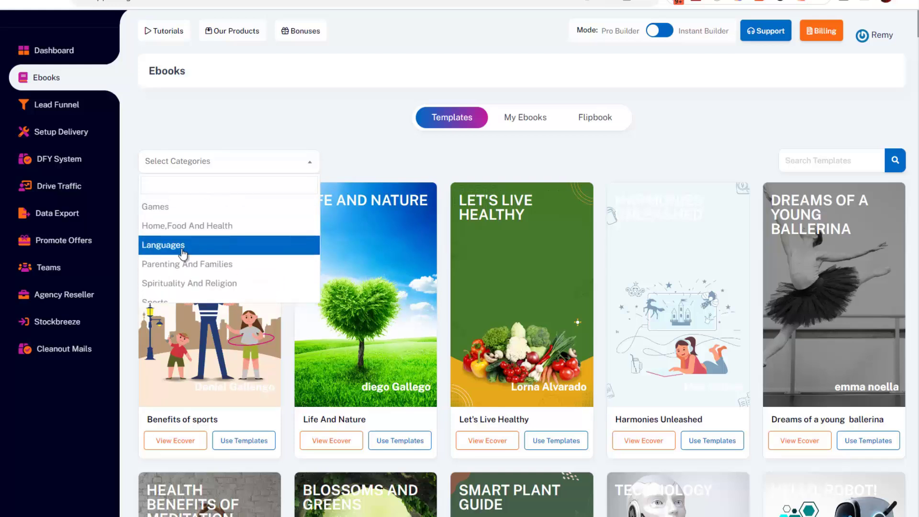
pyautogui.scroll(-3, 222, 237)
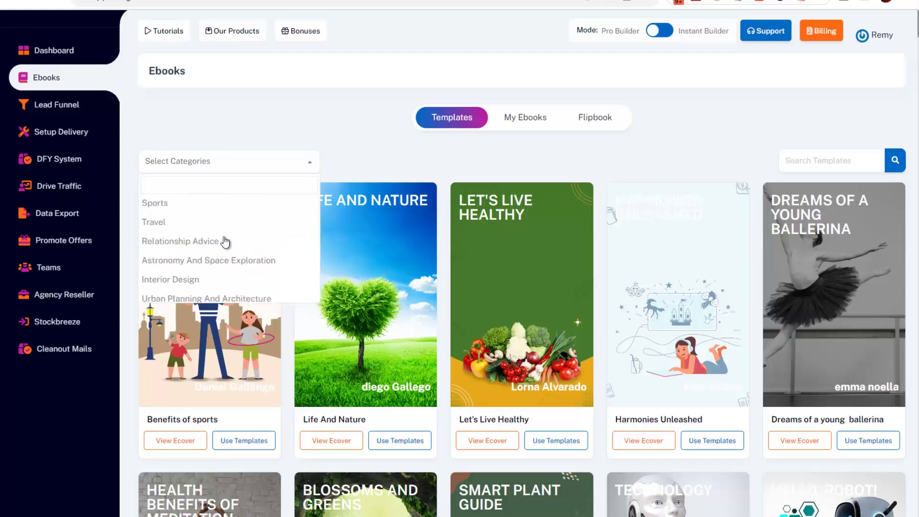
pyautogui.scroll(-3, 197, 254)
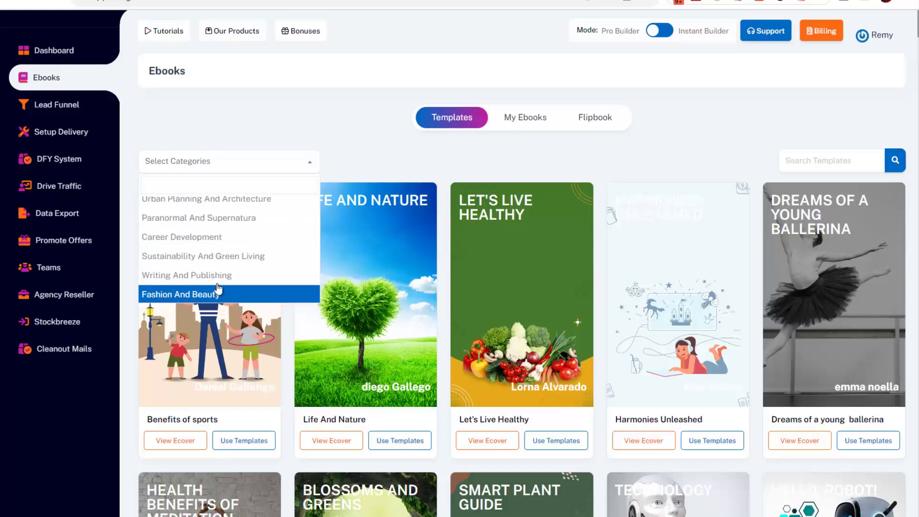
pyautogui.scroll(5, 201, 251)
pyautogui.click(355, 181)
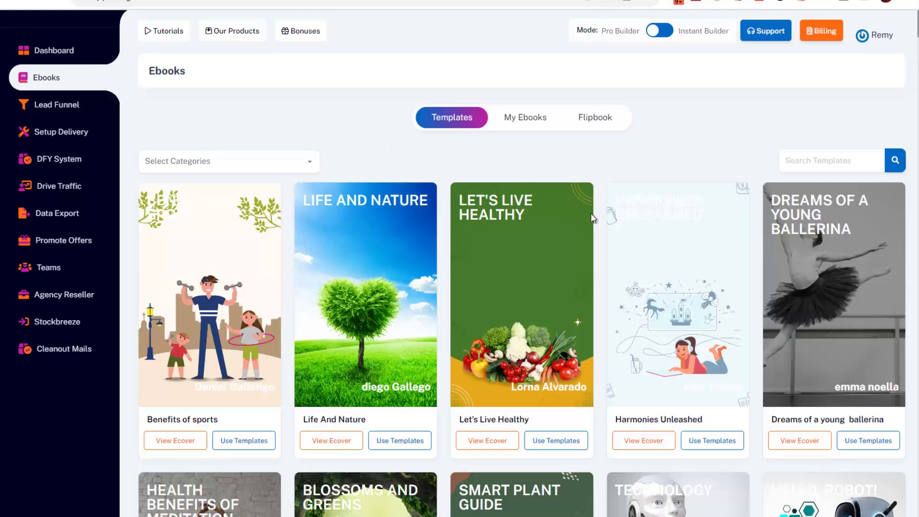
pyautogui.scroll(-4, 608, 257)
pyautogui.scroll(-4, 608, 257)
pyautogui.scroll(8, 387, 266)
pyautogui.scroll(-1, 371, 138)
# Filter templates by Betting and Trading Systems, then Business, then E-Business And E-Marketing.
pyautogui.click(309, 99)
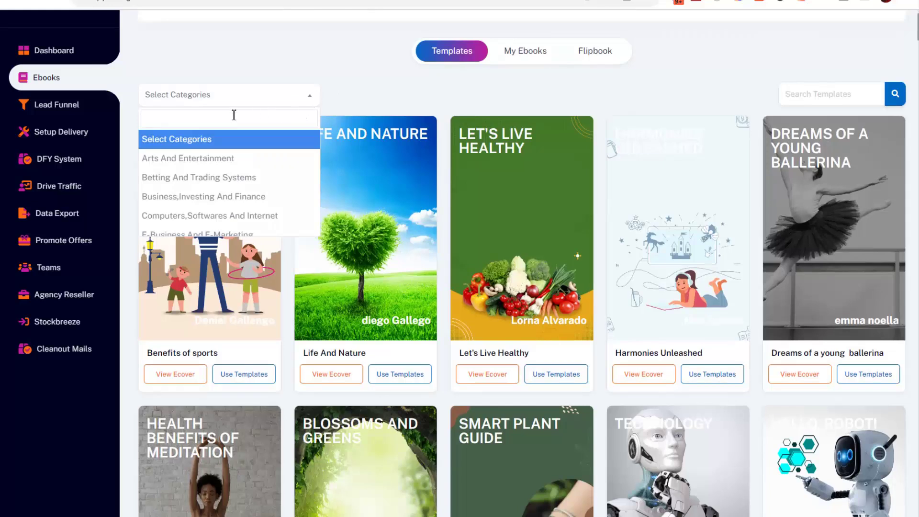
pyautogui.click(209, 181)
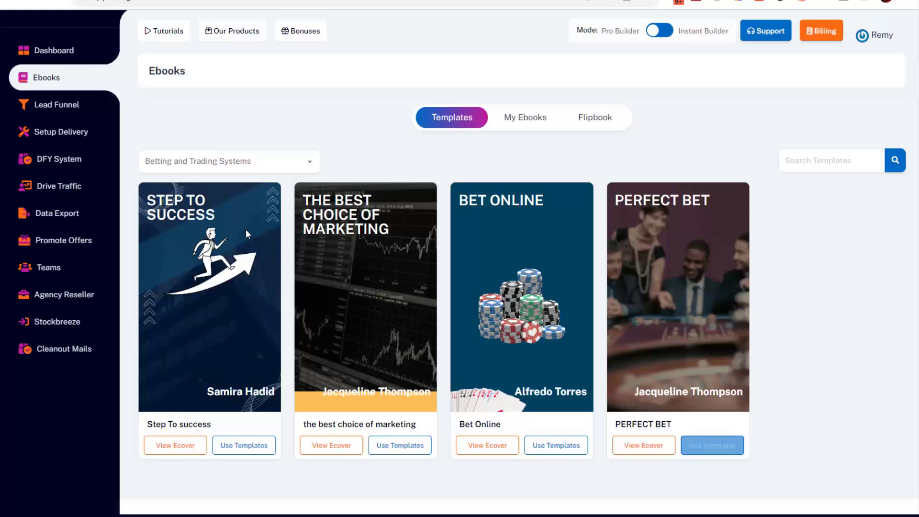
pyautogui.click(231, 169)
pyautogui.click(219, 260)
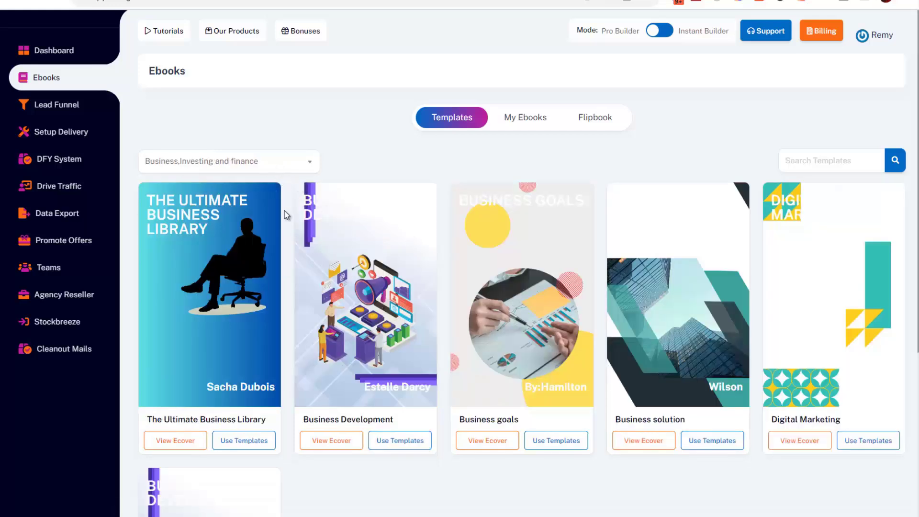
pyautogui.click(266, 165)
pyautogui.scroll(-3, 226, 284)
pyautogui.click(226, 239)
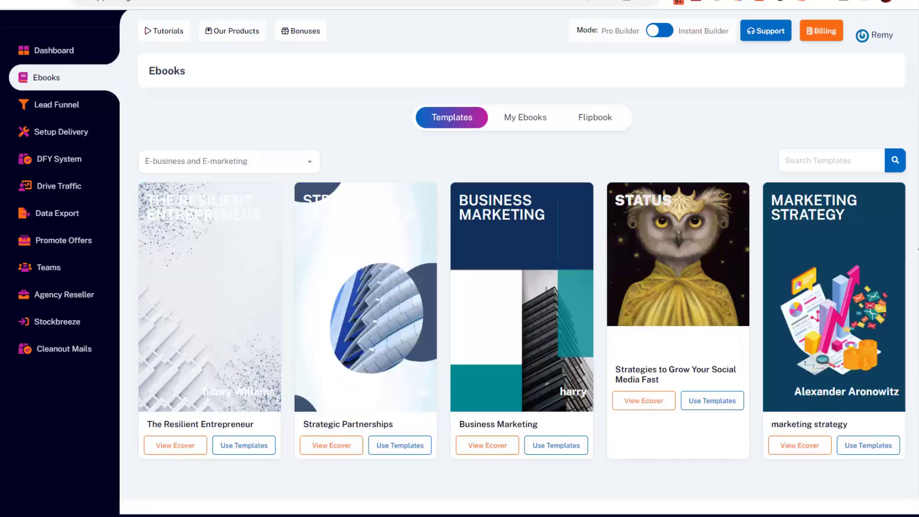
# Filter back to Betting And Trading Systems and use The Best Choice of Marketing template.
pyautogui.click(259, 163)
pyautogui.scroll(3, 215, 249)
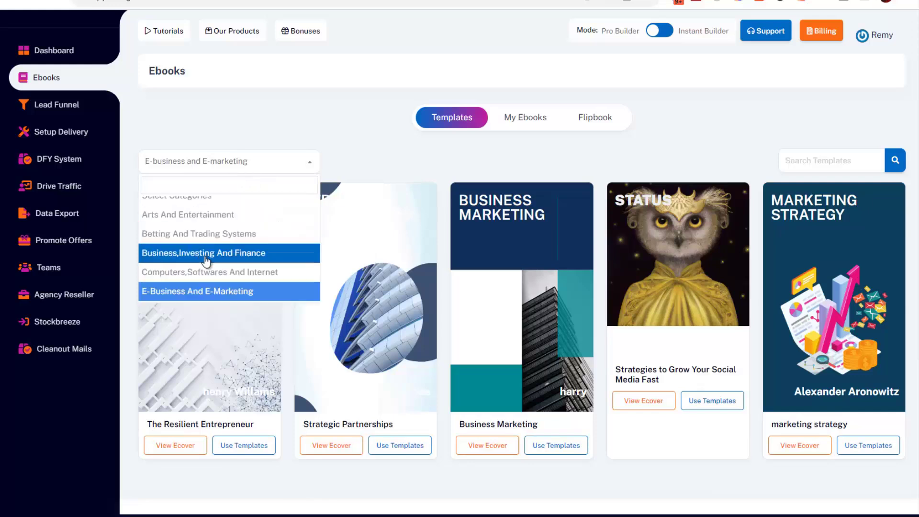
pyautogui.click(200, 235)
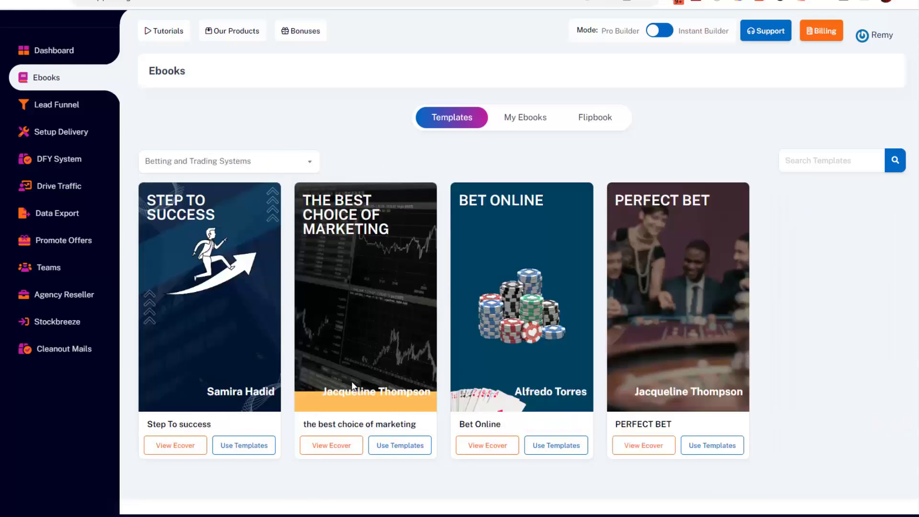
pyautogui.click(411, 448)
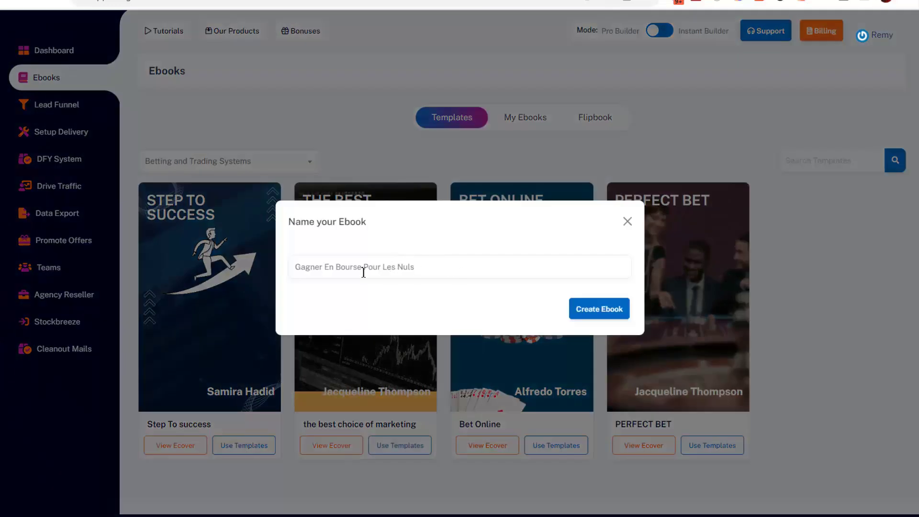
pyautogui.click(607, 309)
pyautogui.scroll(-2, 385, 89)
pyautogui.scroll(2, 404, 158)
pyautogui.scroll(-1, 566, 297)
pyautogui.scroll(-10, 567, 297)
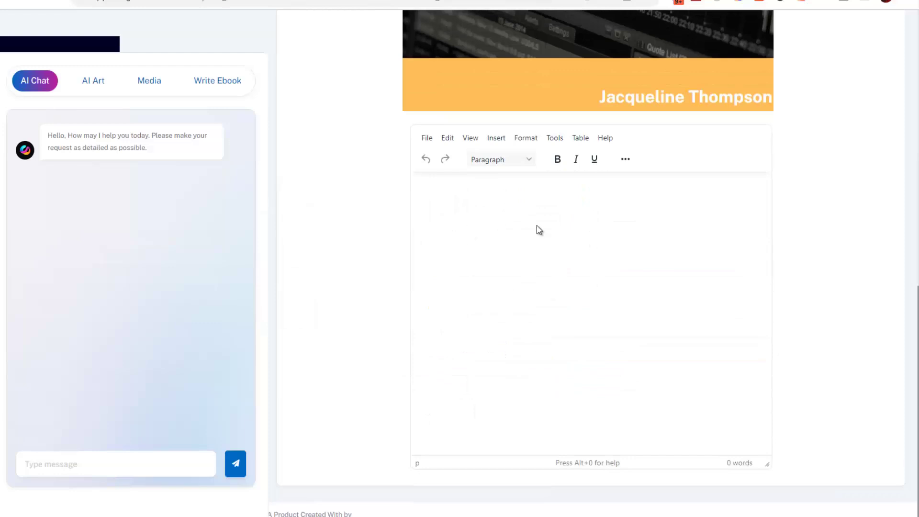
pyautogui.scroll(10, 294, 207)
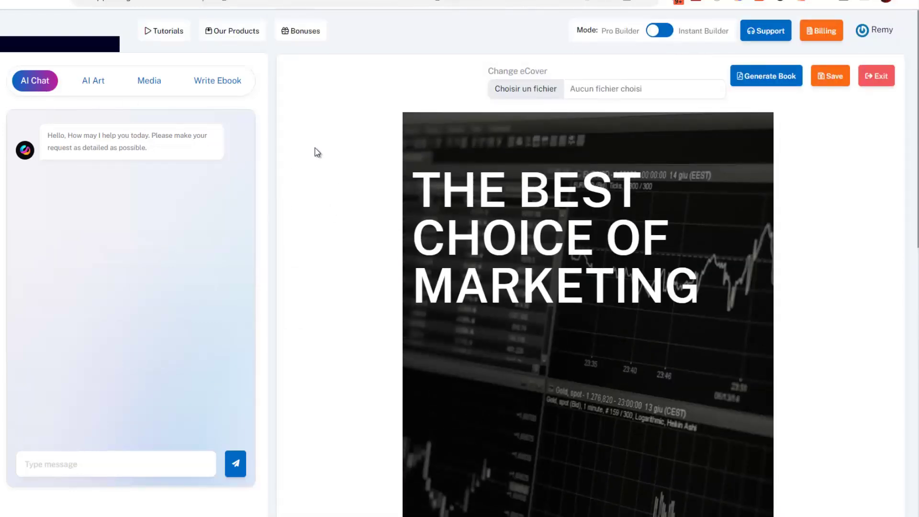
pyautogui.scroll(-3, 356, 226)
pyautogui.scroll(1, 348, 227)
pyautogui.scroll(2, 349, 227)
pyautogui.scroll(-10, 509, 379)
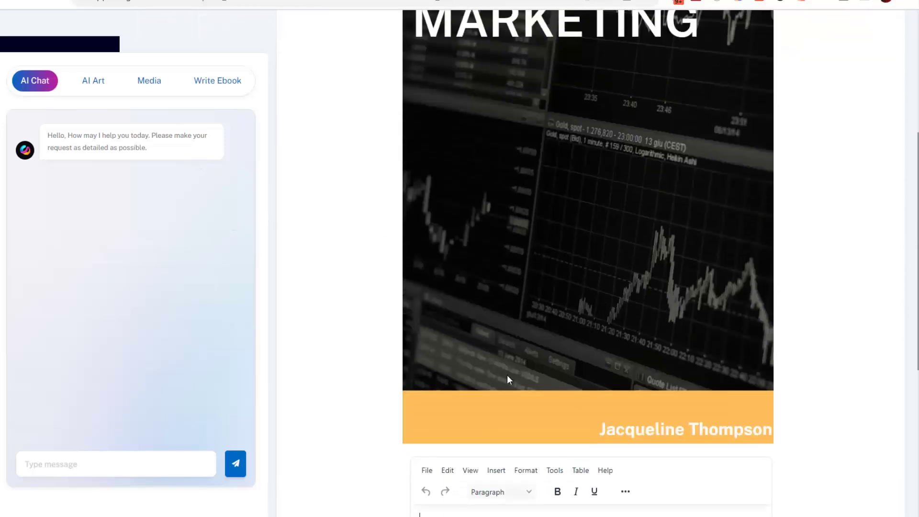
pyautogui.click(535, 377)
pyautogui.scroll(7, 349, 283)
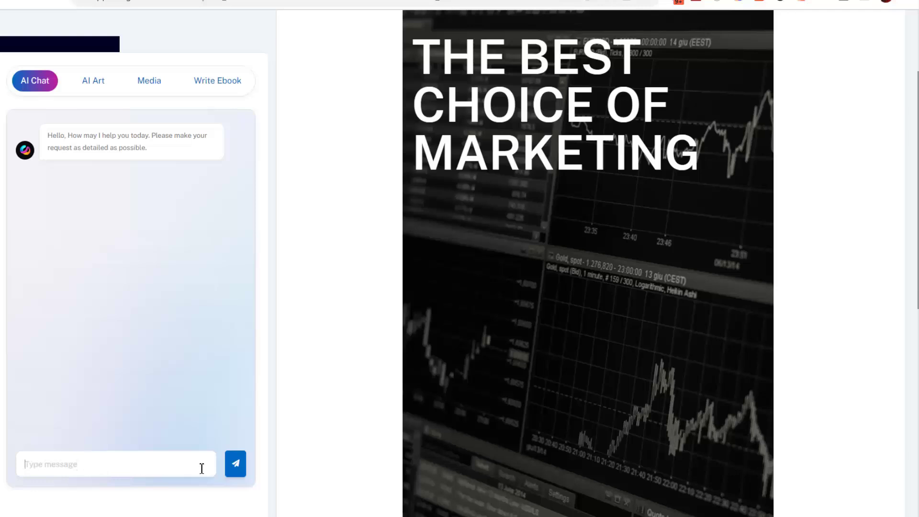
# Send 'Comment démarrer et gagner en bourse rapidement quand on débute.' to the AI Chat.
pyautogui.hotkey('ctrl', 'v')
pyautogui.hotkey('ctrl', 'a')
pyautogui.hotkey('ctrl', 'c')
pyautogui.click(69, 461)
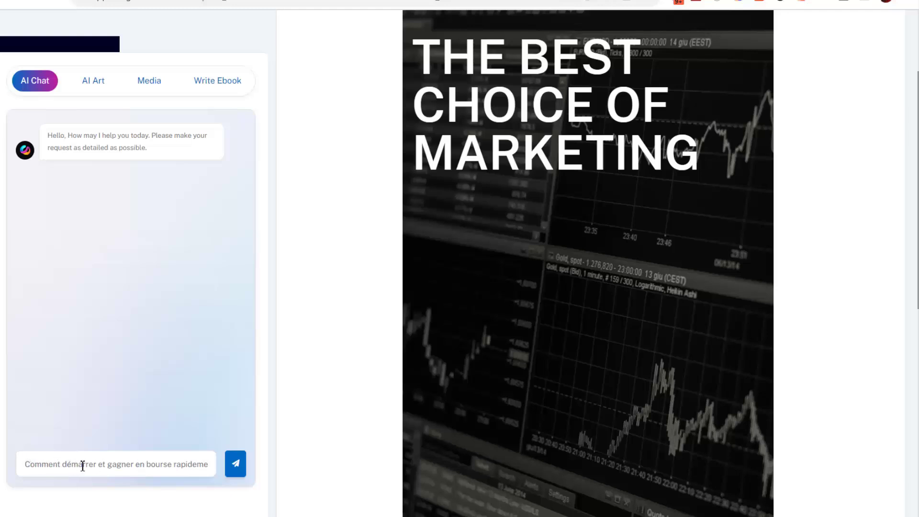
pyautogui.moveTo(107, 467); pyautogui.dragTo(211, 469)
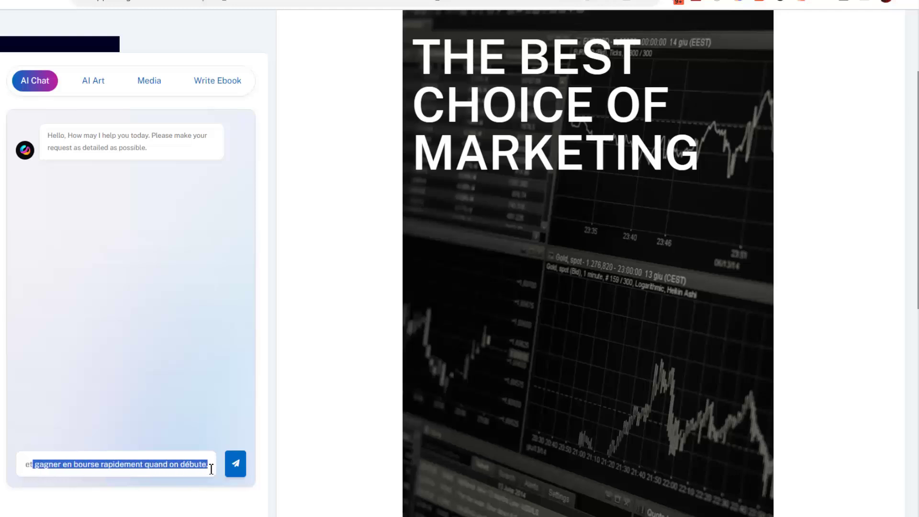
pyautogui.click(235, 464)
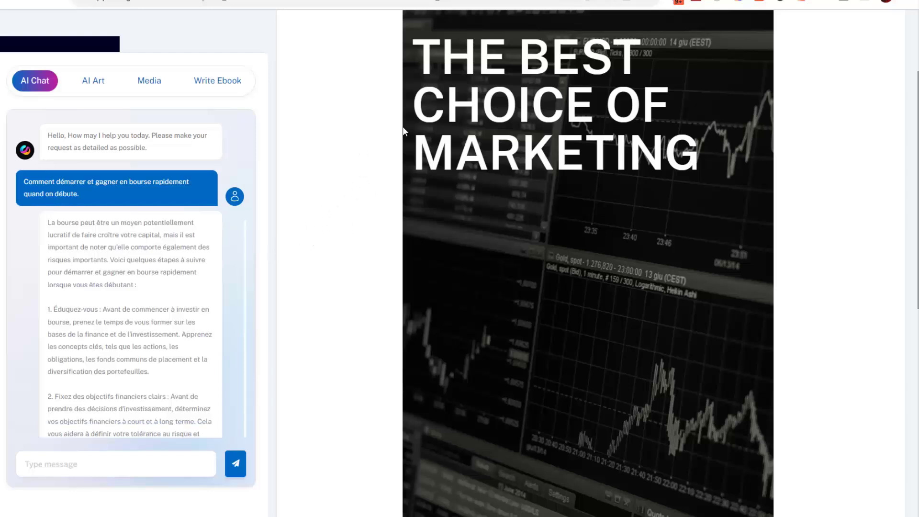
# Export the AI's French stock-market answer into the ebook body.
pyautogui.scroll(-4, 654, 333)
pyautogui.scroll(4, 542, 279)
pyautogui.scroll(-10, 183, 246)
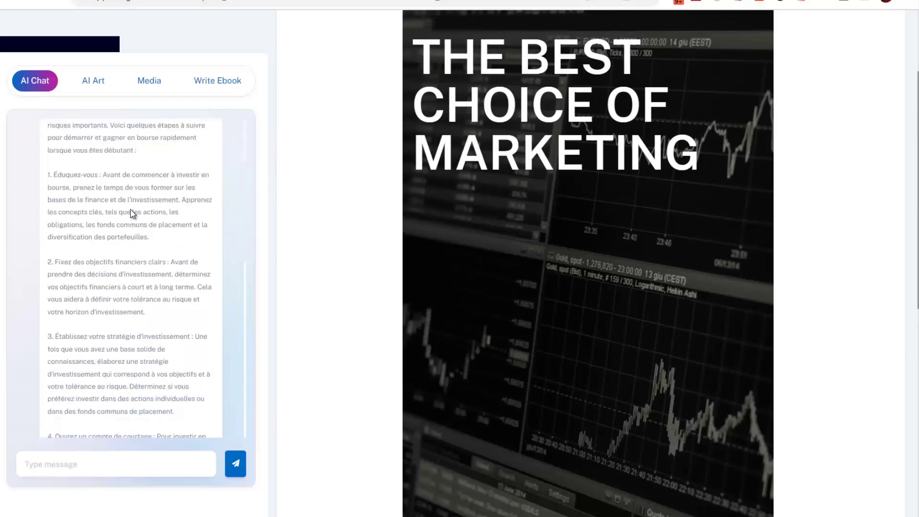
pyautogui.scroll(-5, 161, 268)
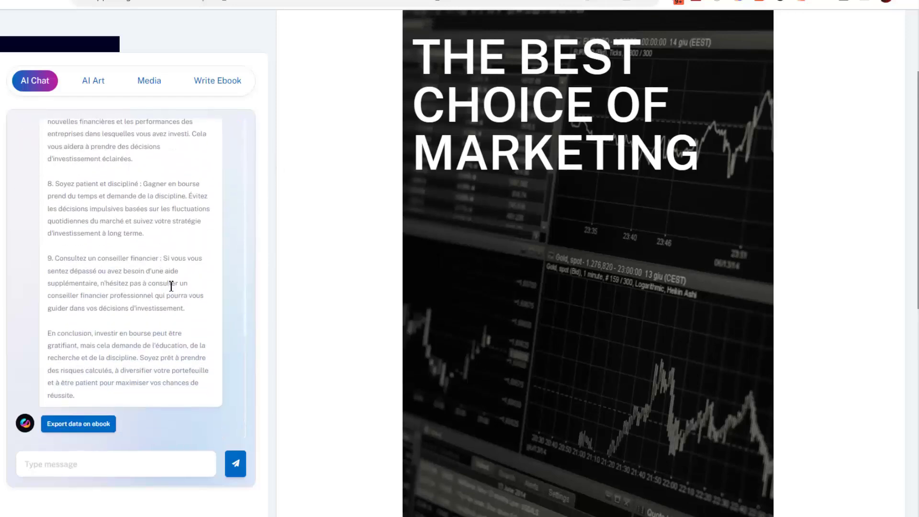
pyautogui.scroll(7, 153, 307)
pyautogui.scroll(-8, 151, 315)
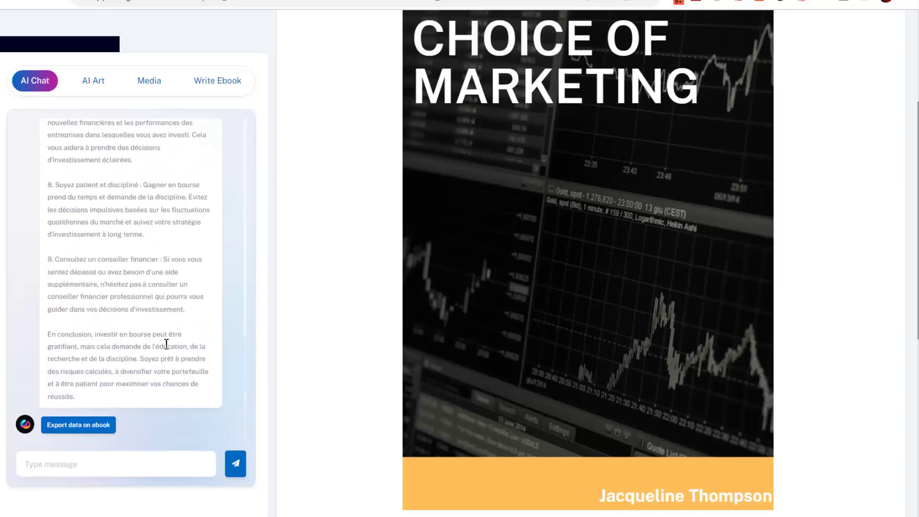
pyautogui.click(71, 425)
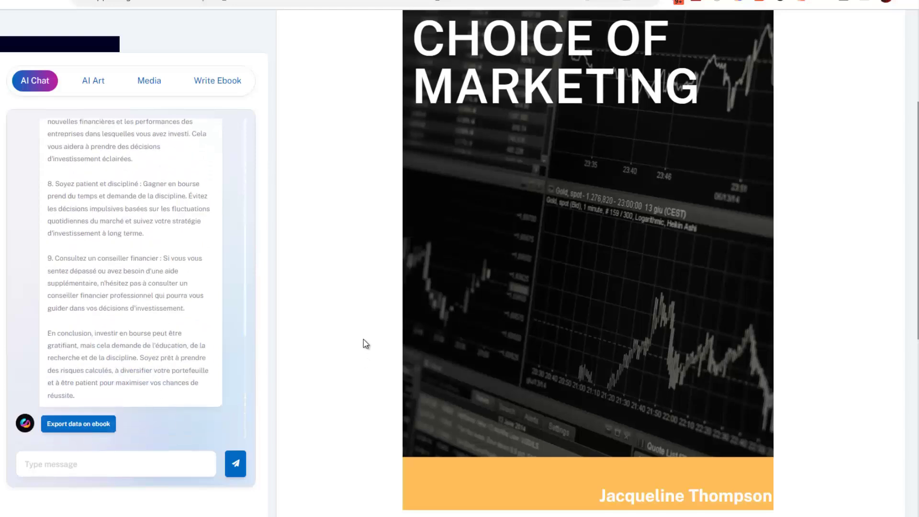
pyautogui.scroll(-5, 441, 385)
pyautogui.click(73, 424)
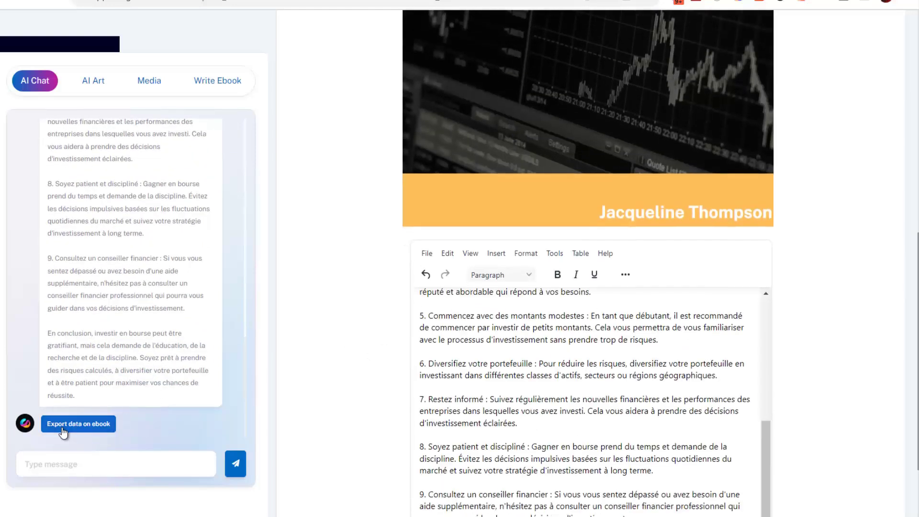
# Review the 392-word guide in the editor, then bring up the Write Ebook form.
pyautogui.scroll(-1, 587, 385)
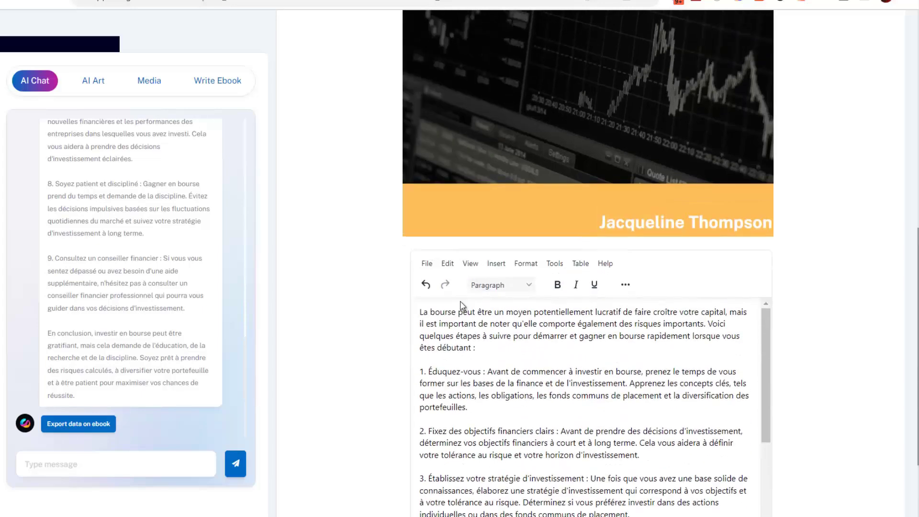
pyautogui.scroll(-3, 328, 291)
pyautogui.scroll(-1, 594, 354)
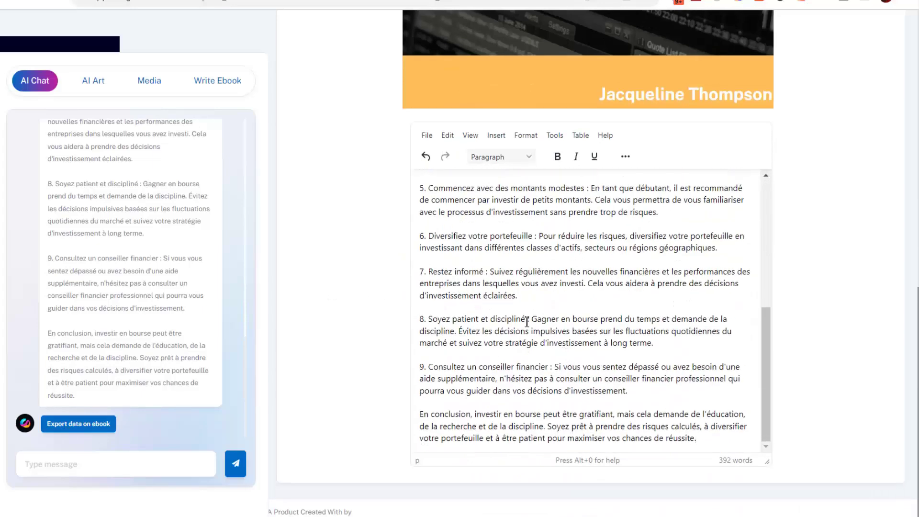
pyautogui.scroll(10, 578, 334)
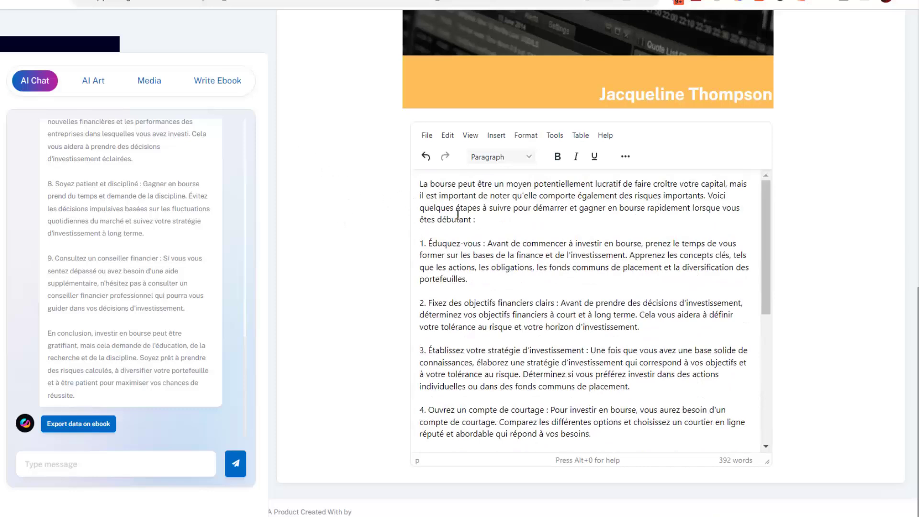
pyautogui.scroll(8, 432, 210)
pyautogui.scroll(-7, 359, 211)
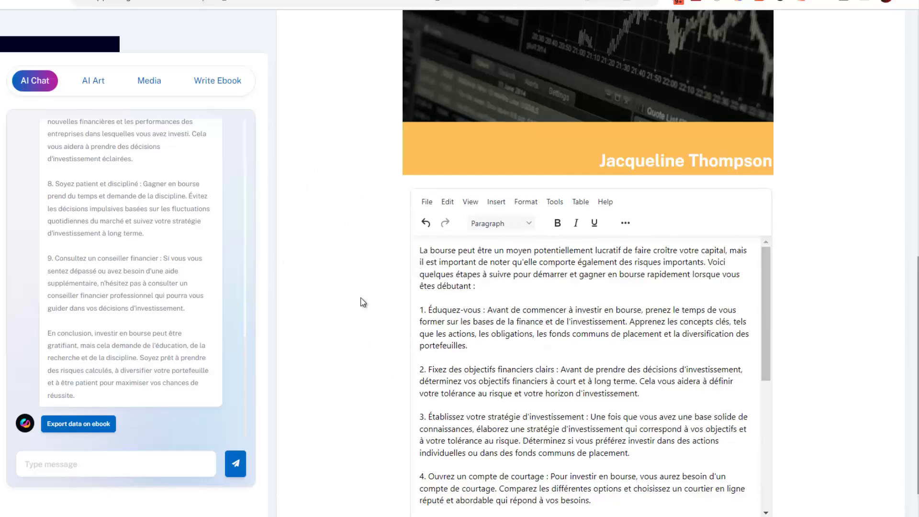
pyautogui.scroll(-4, 565, 333)
pyautogui.scroll(-2, 405, 313)
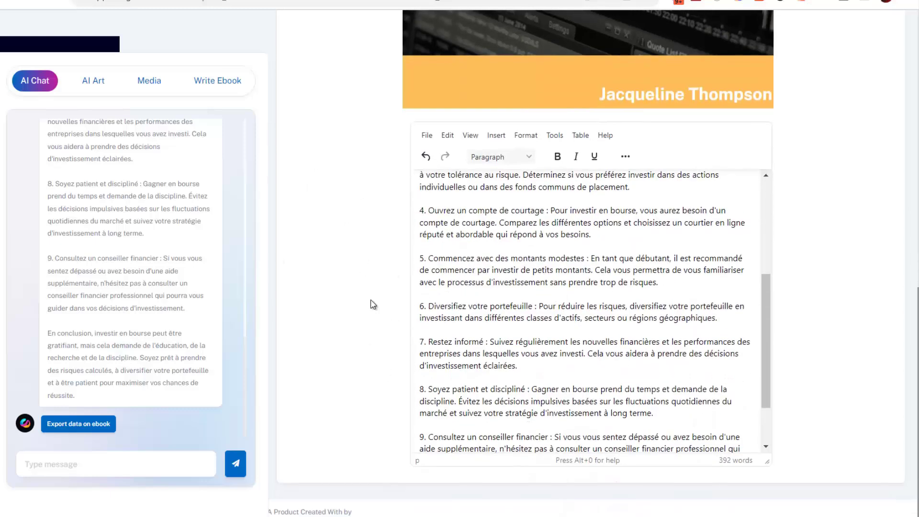
pyautogui.scroll(4, 374, 305)
pyautogui.click(221, 84)
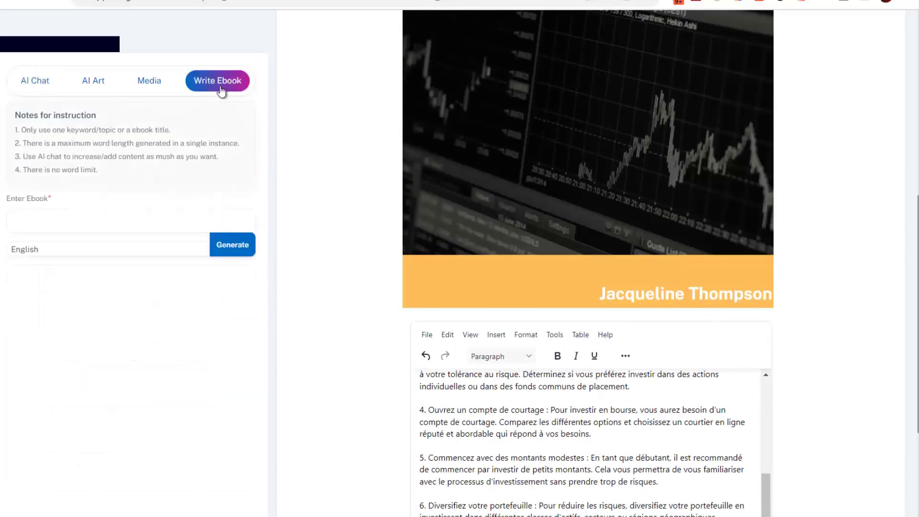
# Paste the French stock-market question in as the ebook topic.
pyautogui.click(24, 221)
pyautogui.hotkey('ctrl', 'v')
pyautogui.moveTo(67, 218); pyautogui.dragTo(13, 220)
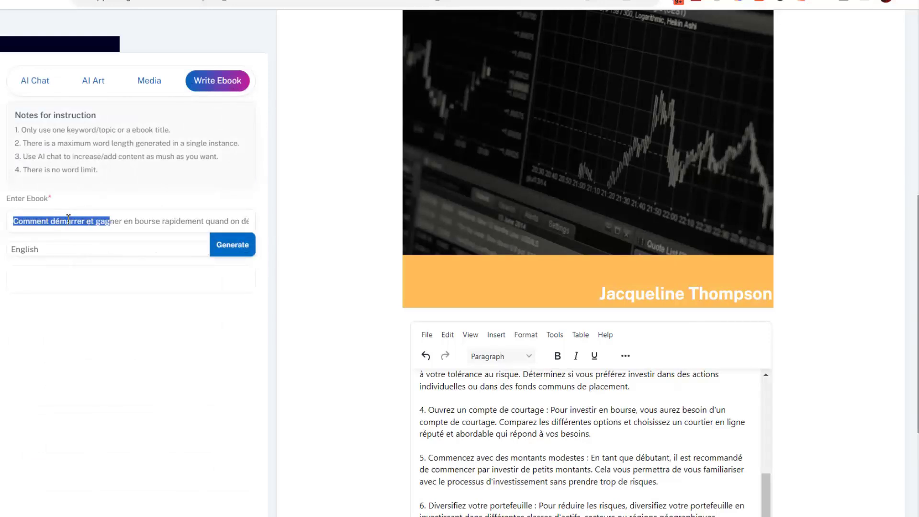
pyautogui.moveTo(149, 221); pyautogui.dragTo(262, 224)
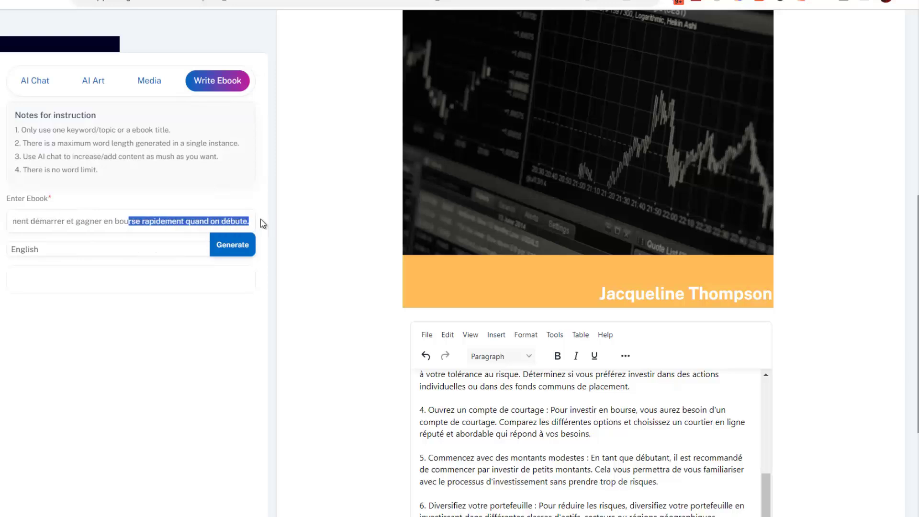
pyautogui.click(183, 221)
# Choose French as the ebook language and start generating the ebook.
pyautogui.click(151, 247)
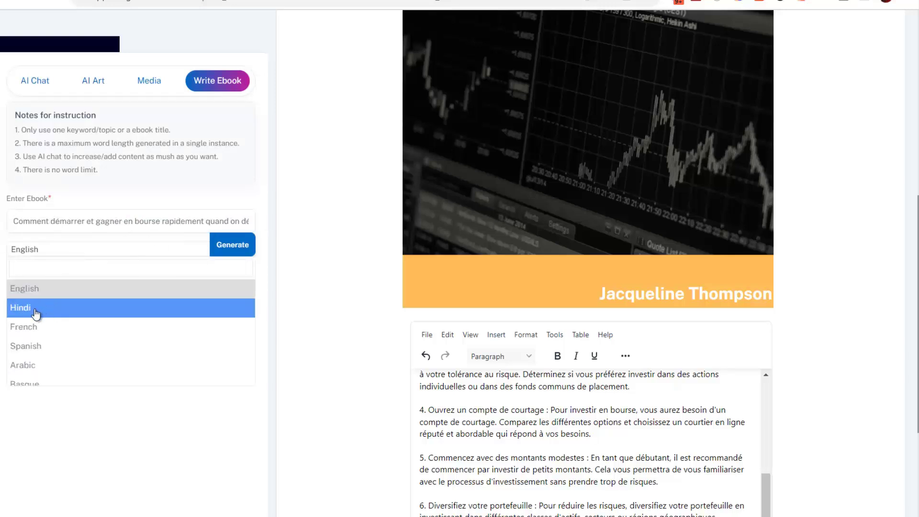
pyautogui.scroll(-5, 53, 335)
pyautogui.scroll(-10, 54, 344)
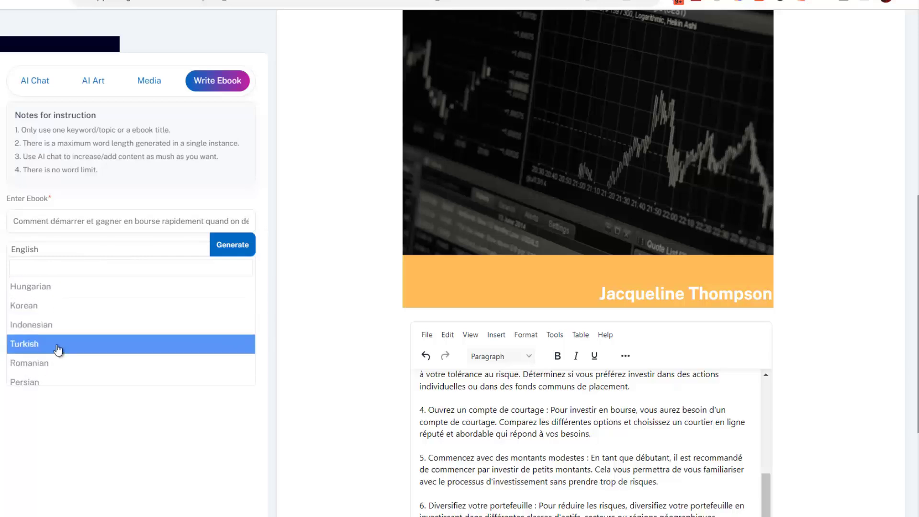
pyautogui.scroll(-10, 75, 366)
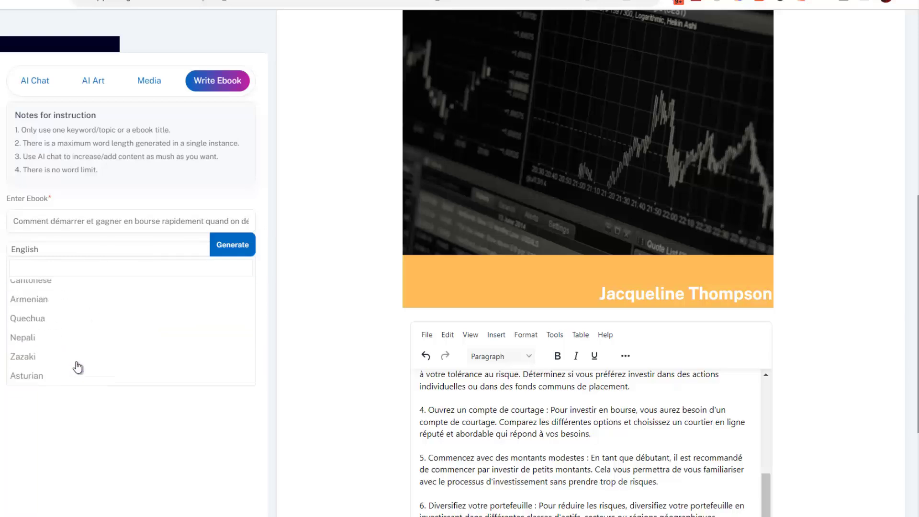
pyautogui.scroll(15, 88, 345)
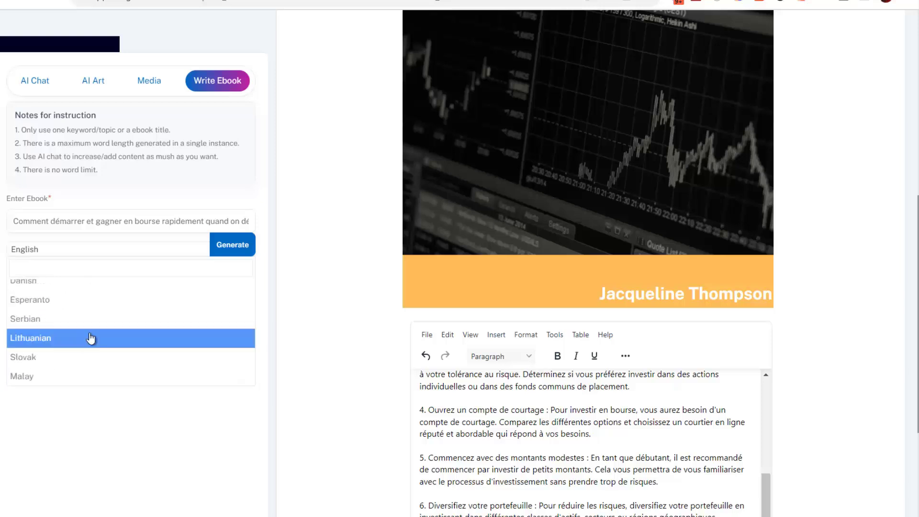
pyautogui.scroll(3, 99, 296)
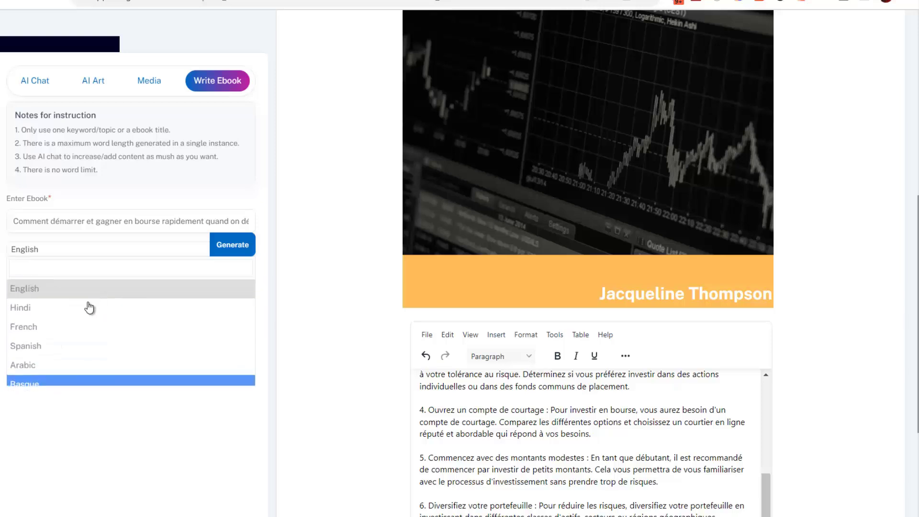
pyautogui.click(64, 329)
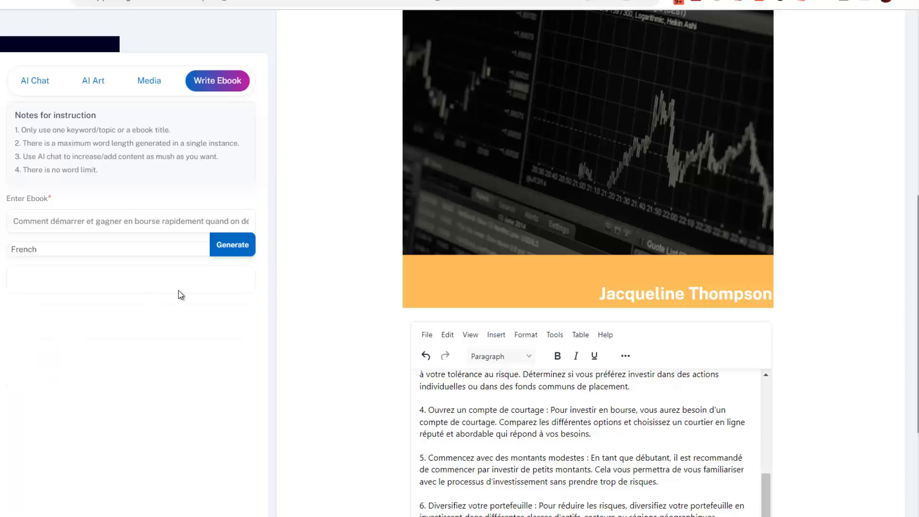
pyautogui.click(236, 246)
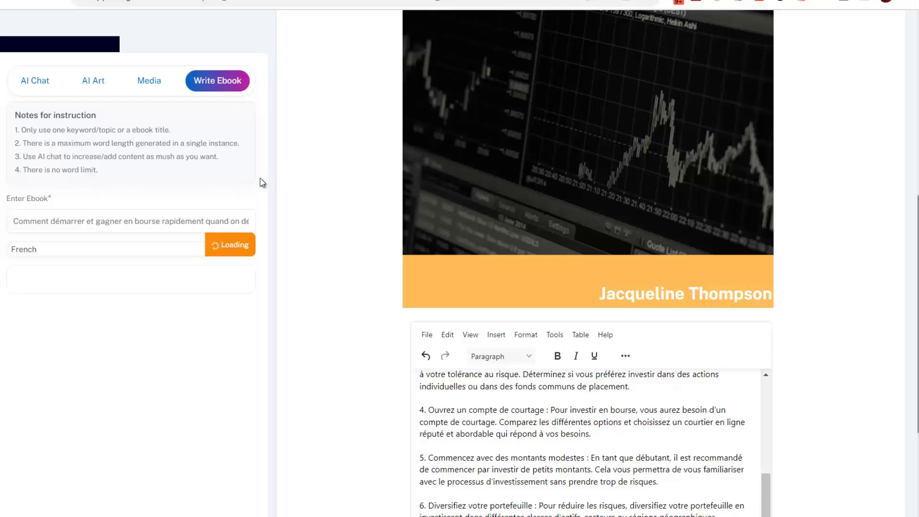
pyautogui.scroll(8, 286, 291)
# Replace the cover heading with 'GAGNER EN BOURSE POUR LES NULS'.
pyautogui.scroll(-3, 286, 292)
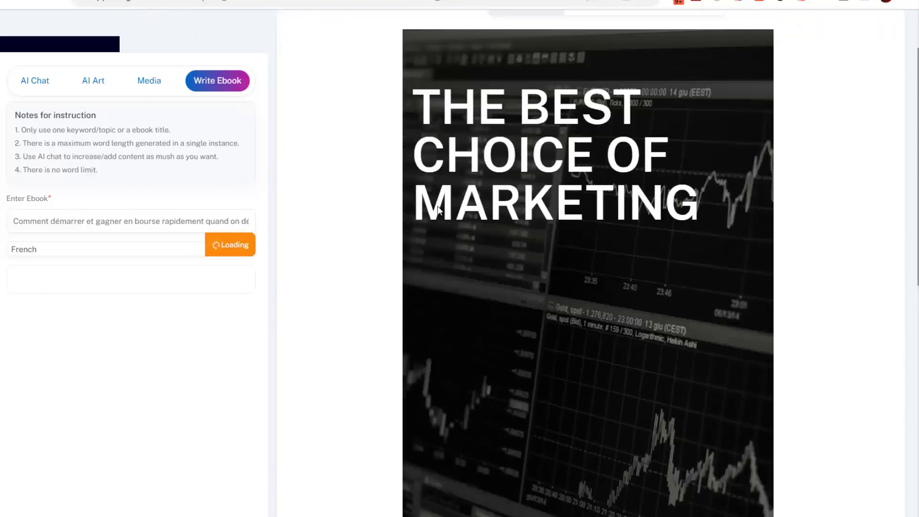
pyautogui.click(599, 110)
pyautogui.scroll(3, 676, 249)
pyautogui.moveTo(698, 291); pyautogui.dragTo(408, 195)
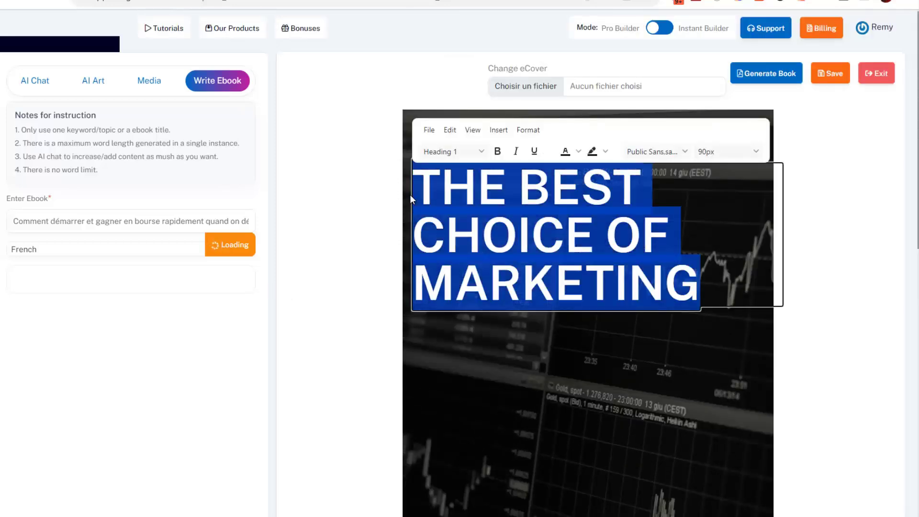
pyautogui.write('GAGNER EN BOURSE POUR LES NULS')
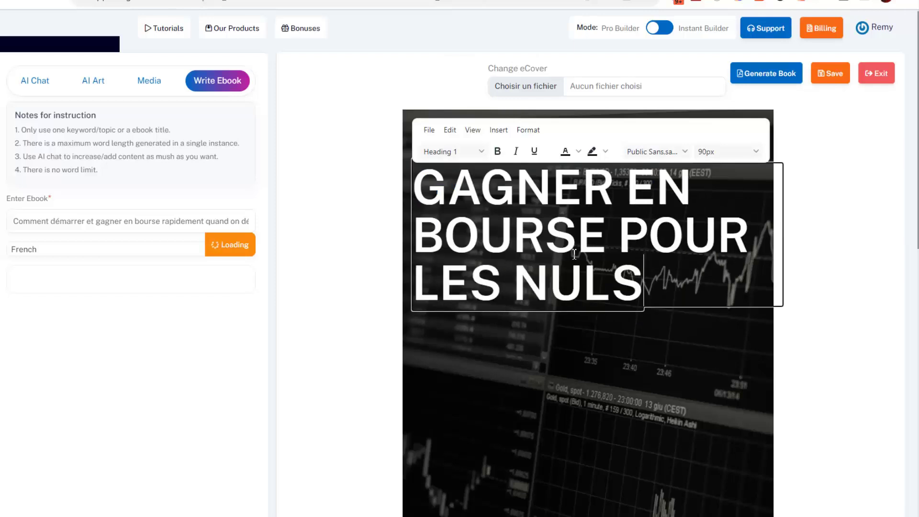
# Colour the words POUR LES NULS yellow on the cover.
pyautogui.moveTo(644, 287); pyautogui.dragTo(628, 239)
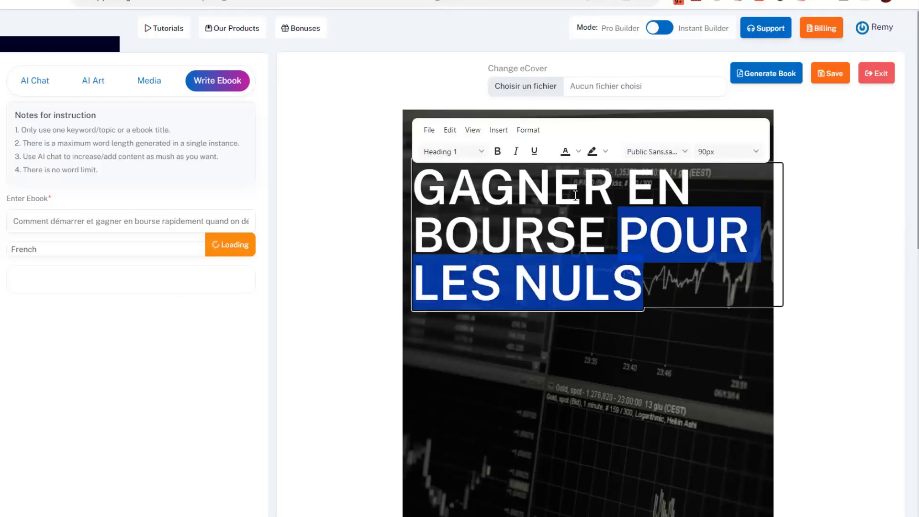
pyautogui.click(579, 152)
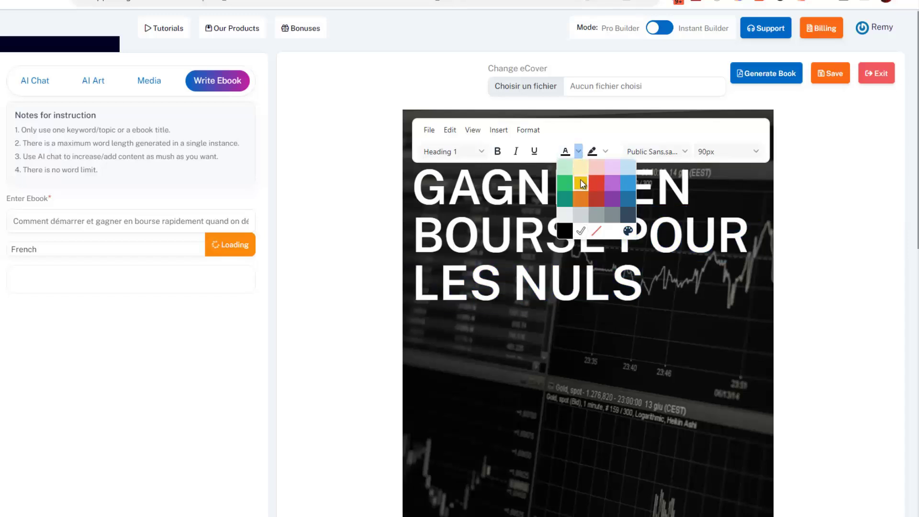
pyautogui.click(581, 181)
pyautogui.click(639, 302)
pyautogui.scroll(-7, 639, 303)
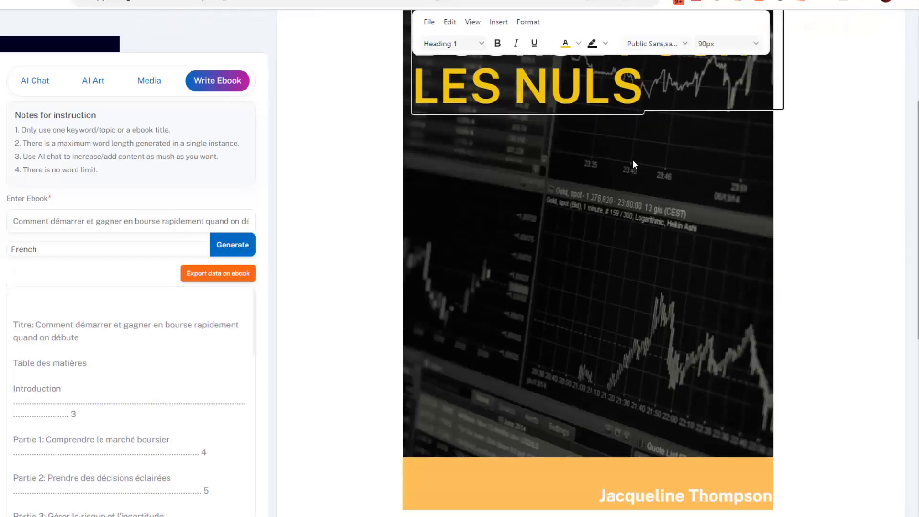
# Replace the placeholder author name on the cover with the author's name.
pyautogui.click(674, 368)
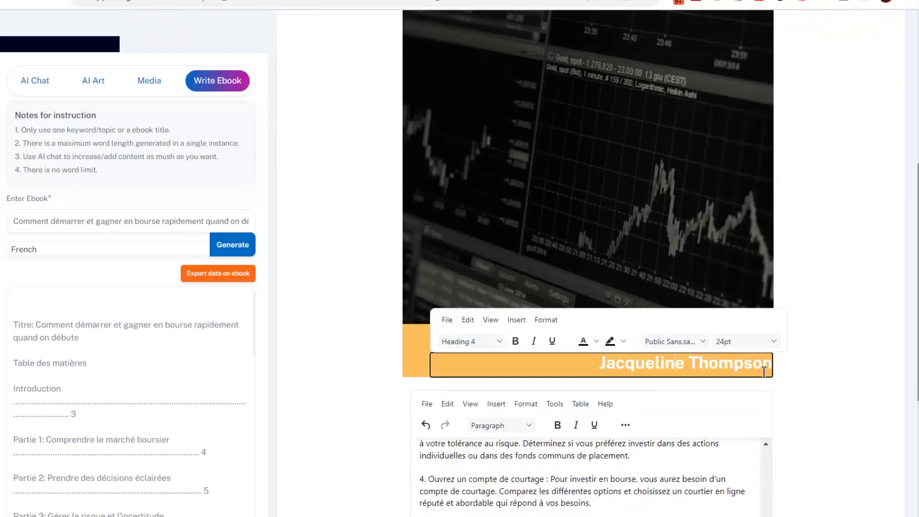
pyautogui.moveTo(737, 366); pyautogui.dragTo(599, 367)
pyautogui.press('BackSpace')
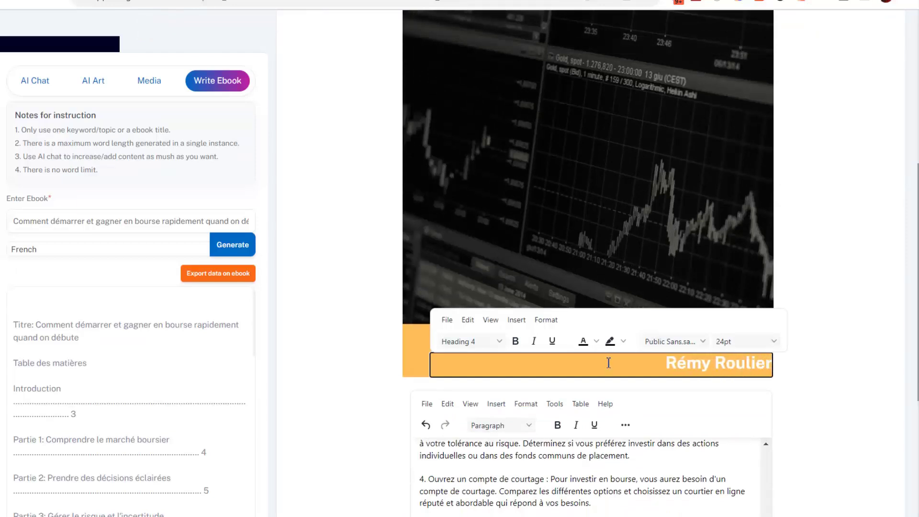
pyautogui.click(580, 238)
pyautogui.scroll(5, 588, 231)
pyautogui.scroll(2, 677, 237)
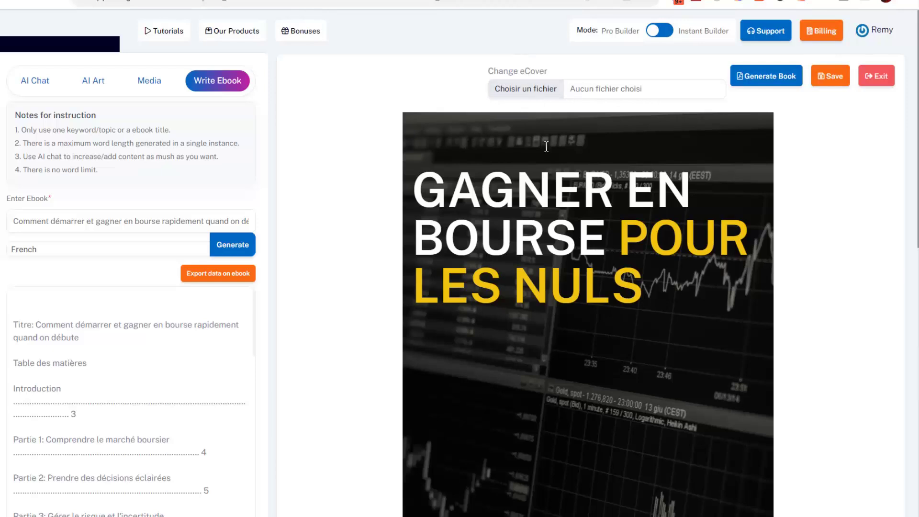
# Insert blank lines at the top of the body, above the paragraph beginning La bourse.
pyautogui.scroll(-3, 574, 223)
pyautogui.scroll(3, 613, 332)
pyautogui.scroll(-3, 535, 330)
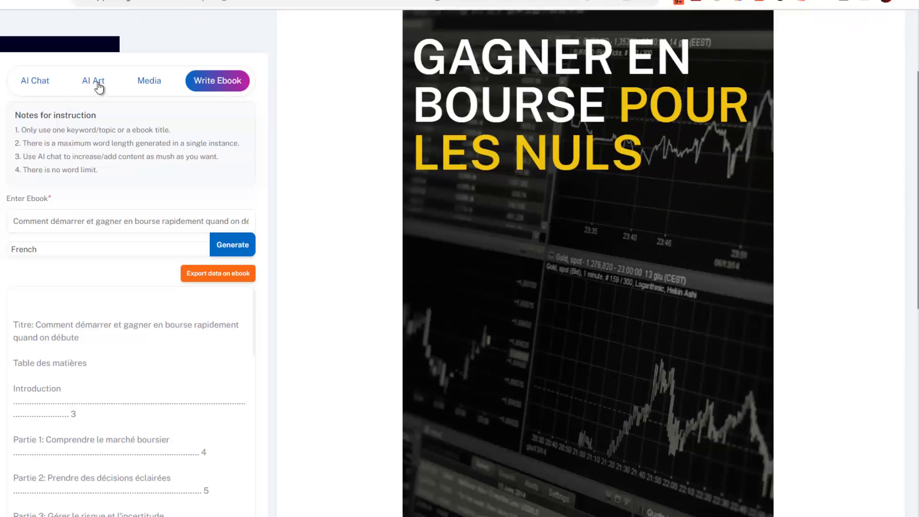
pyautogui.scroll(-3, 294, 167)
pyautogui.scroll(-2, 162, 239)
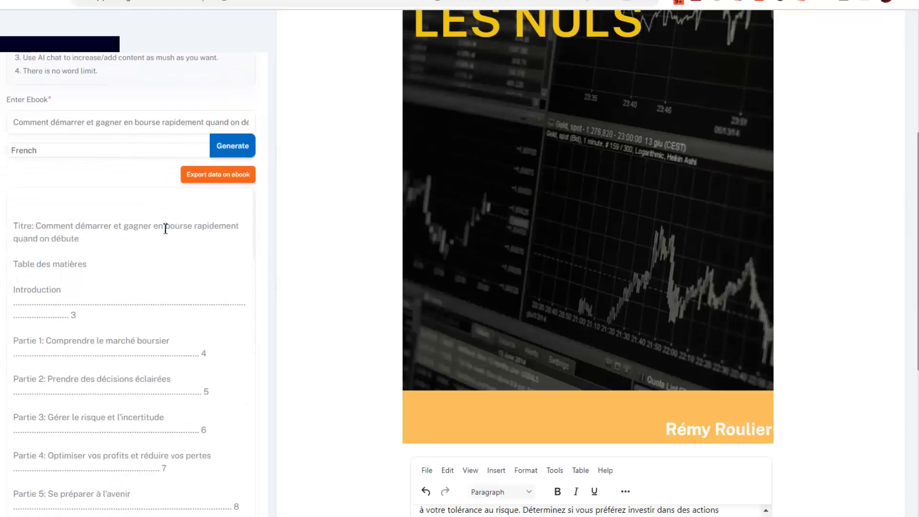
pyautogui.scroll(-2, 74, 127)
pyautogui.scroll(-7, 131, 267)
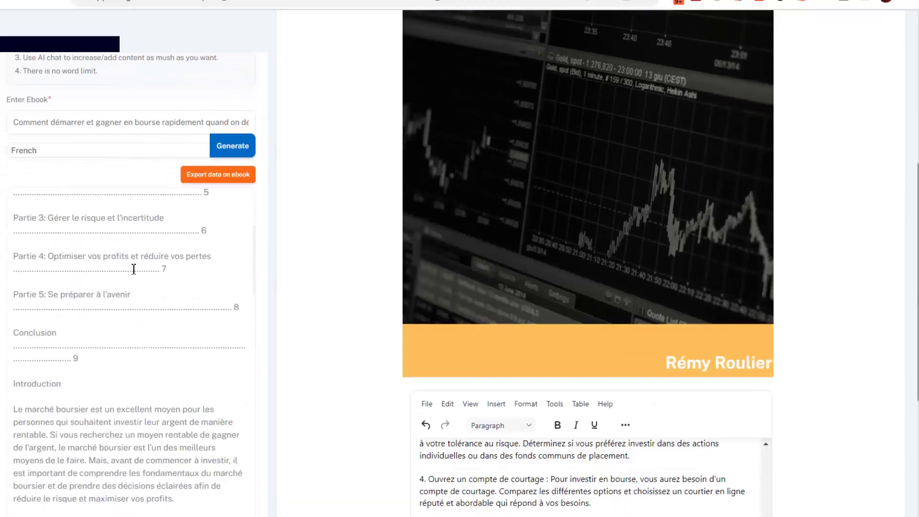
pyautogui.scroll(-15, 142, 277)
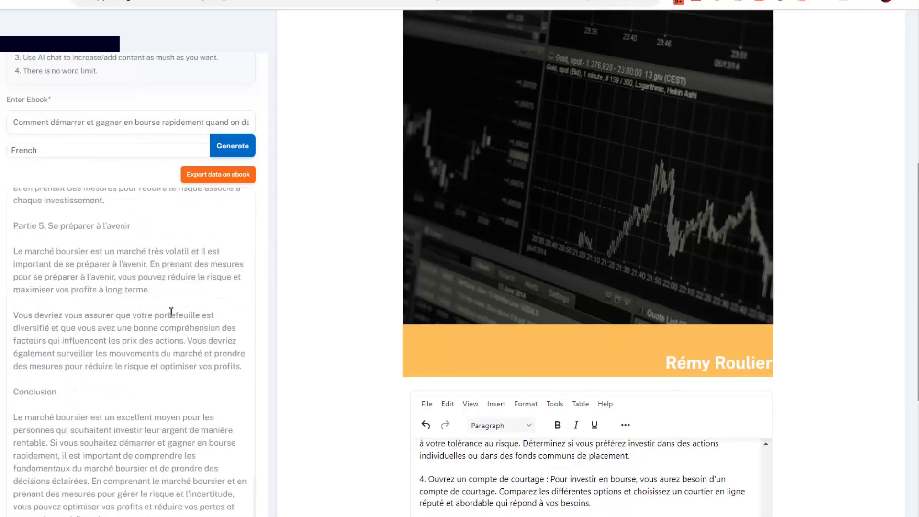
pyautogui.scroll(-3, 187, 318)
pyautogui.scroll(10, 194, 330)
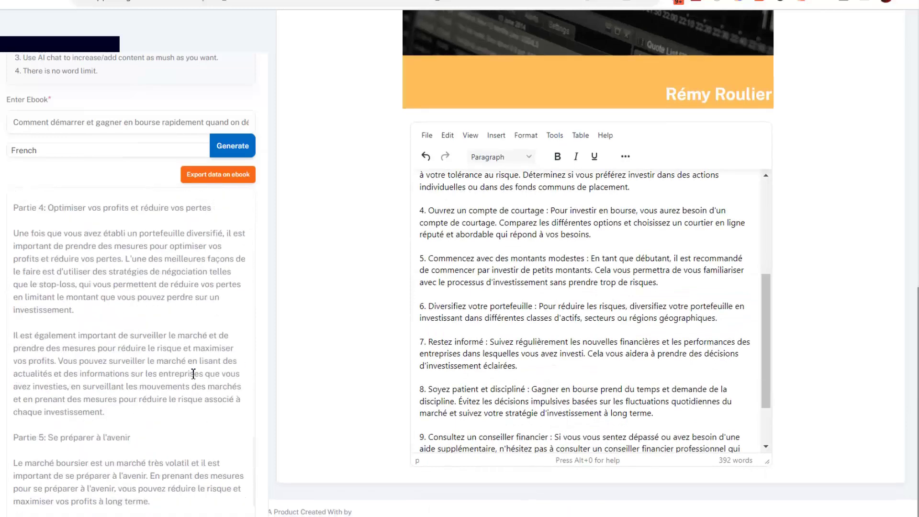
pyautogui.scroll(4, 197, 337)
pyautogui.scroll(-12, 196, 359)
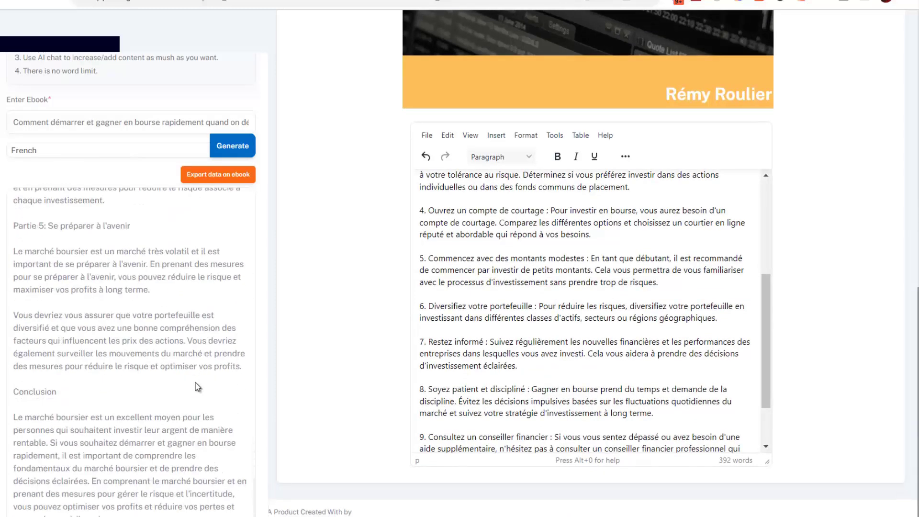
pyautogui.scroll(4, 538, 281)
pyautogui.scroll(1, 373, 277)
pyautogui.scroll(-1, 321, 259)
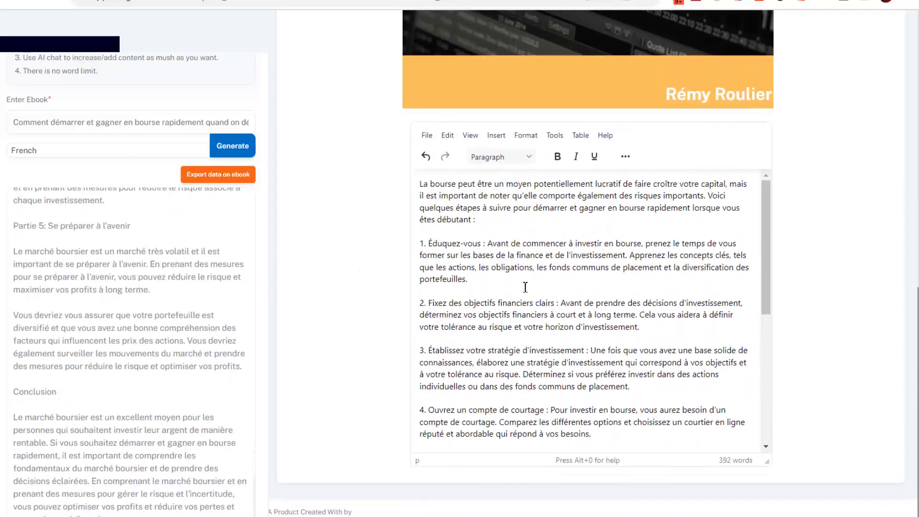
pyautogui.scroll(6, 517, 292)
pyautogui.scroll(-5, 507, 296)
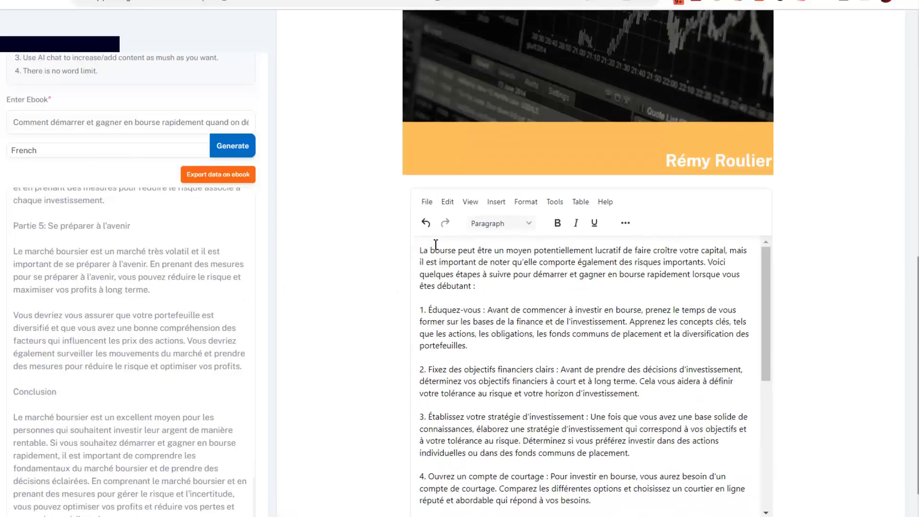
pyautogui.press('Return')
pyautogui.press('Return')
pyautogui.press('Return')
pyautogui.press('Return')
pyautogui.press('Return')
pyautogui.press('Return')
pyautogui.press('Return')
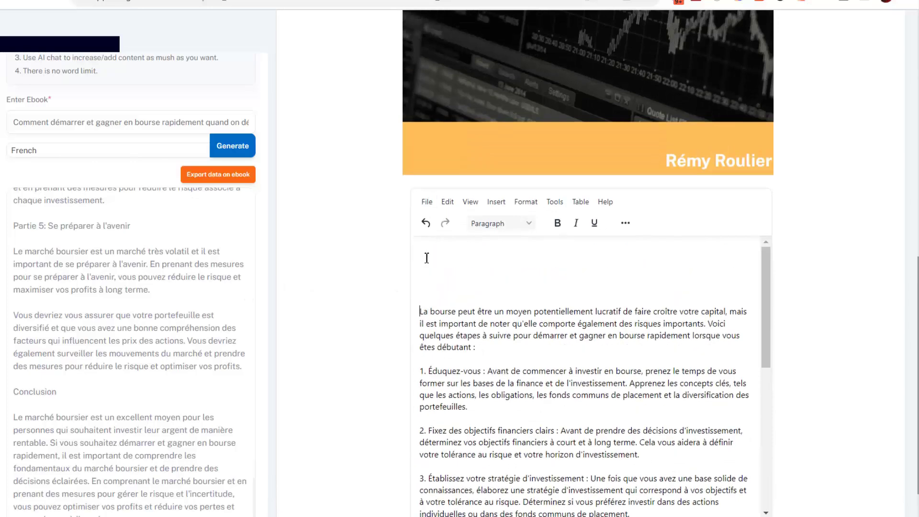
pyautogui.scroll(-1, 386, 266)
pyautogui.scroll(3, 197, 335)
pyautogui.scroll(10, 200, 350)
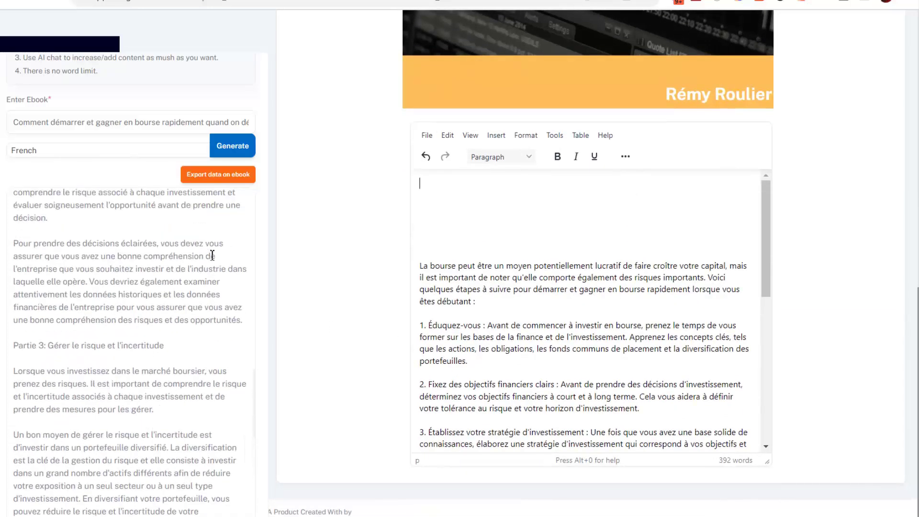
# Push the generated French ebook into the editor and review its 1219 words through Conclusion.
pyautogui.click(214, 181)
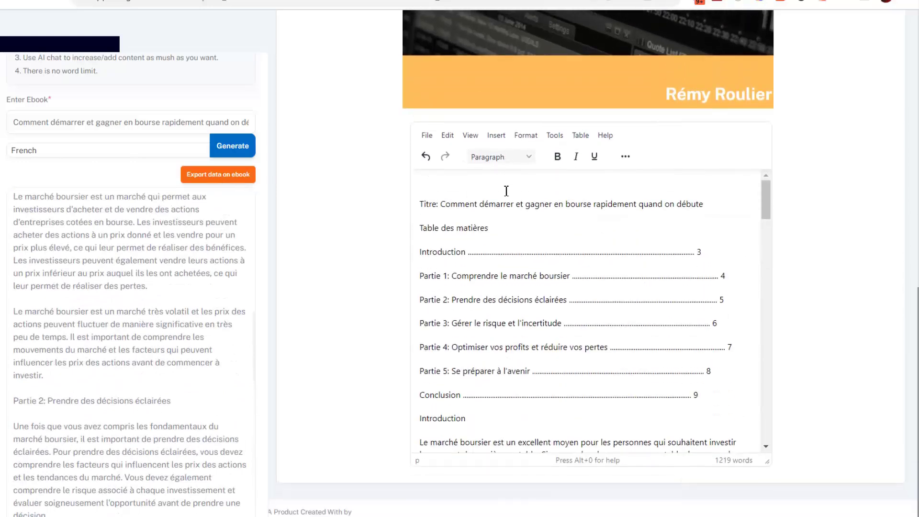
pyautogui.scroll(-3, 536, 230)
pyautogui.scroll(3, 450, 254)
pyautogui.scroll(-1, 498, 260)
pyautogui.scroll(-8, 498, 260)
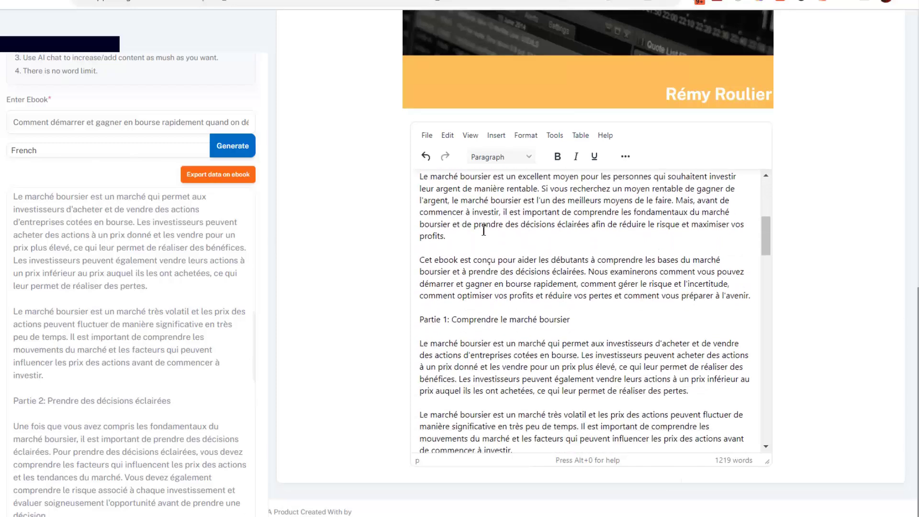
pyautogui.scroll(-10, 485, 261)
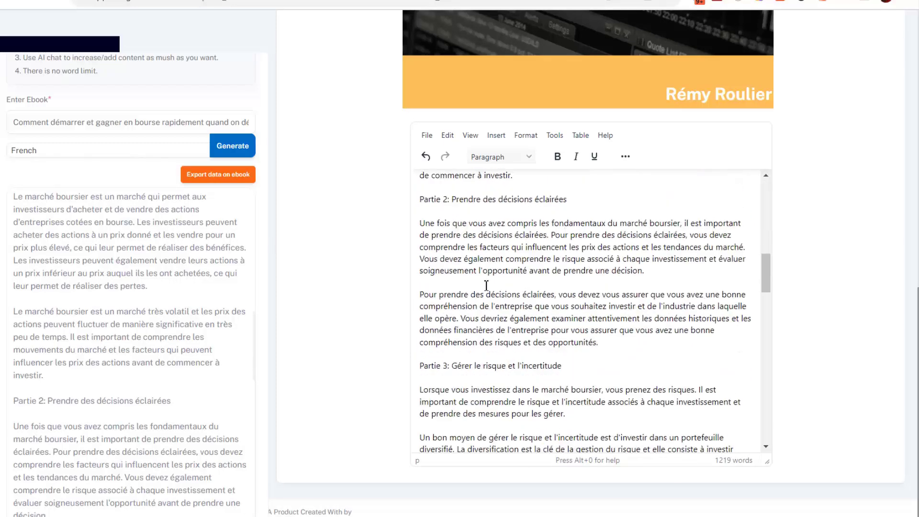
pyautogui.scroll(-12, 484, 260)
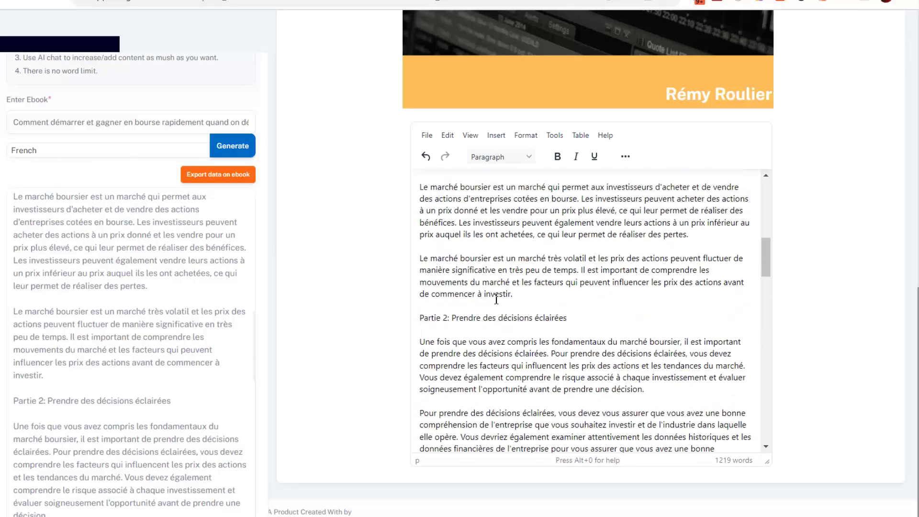
pyautogui.scroll(20, 534, 281)
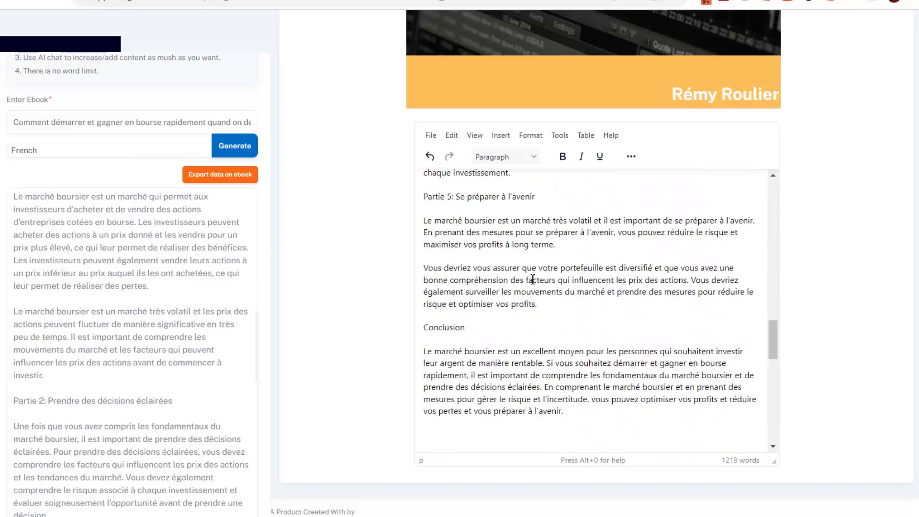
pyautogui.scroll(-4, 363, 312)
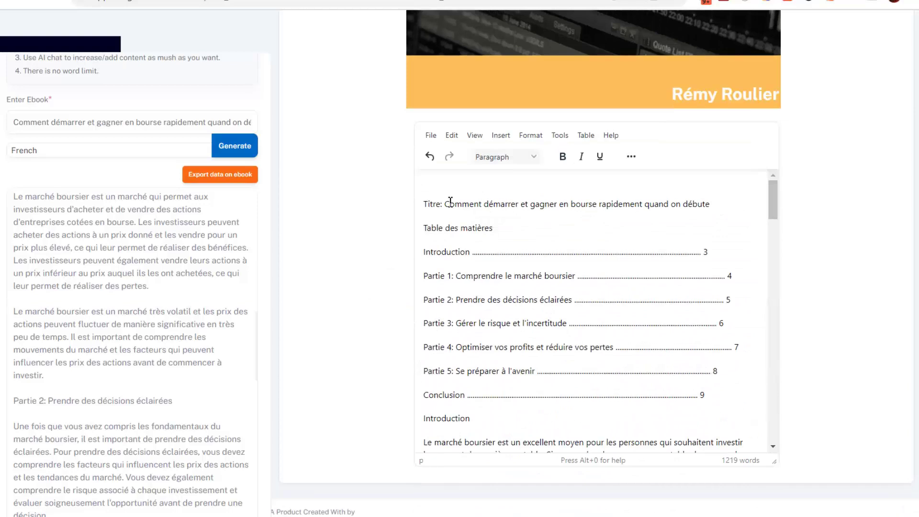
# Remove the 'Titre: ' prefix and make the ebook title bold.
pyautogui.keyDown('shift'); pyautogui.click(417, 209); pyautogui.keyUp('shift')
pyautogui.press('BackSpace')
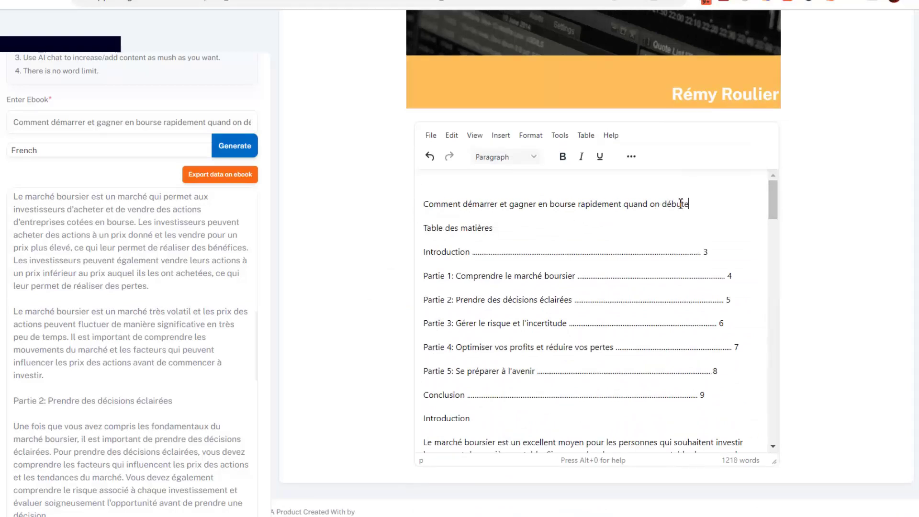
pyautogui.moveTo(697, 201); pyautogui.dragTo(405, 200)
pyautogui.click(563, 157)
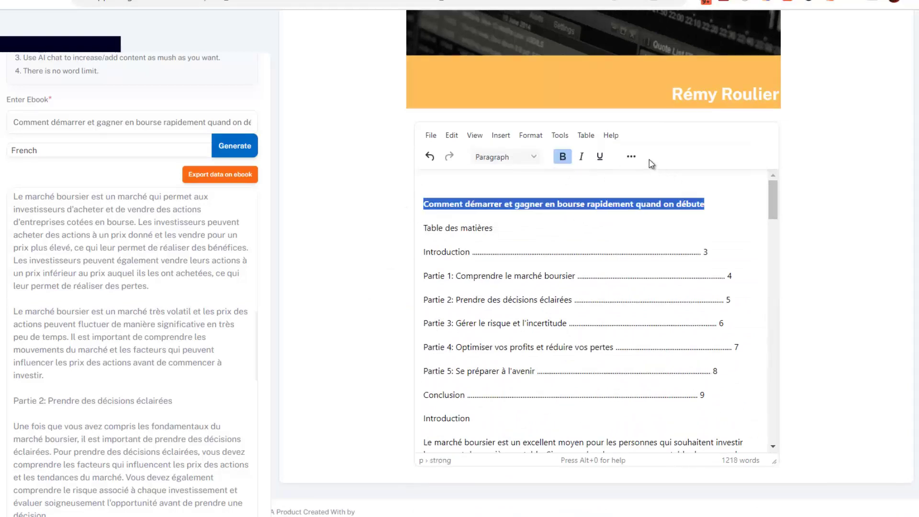
# Set the title to 36pt and centre it on the page.
pyautogui.click(631, 157)
pyautogui.click(617, 177)
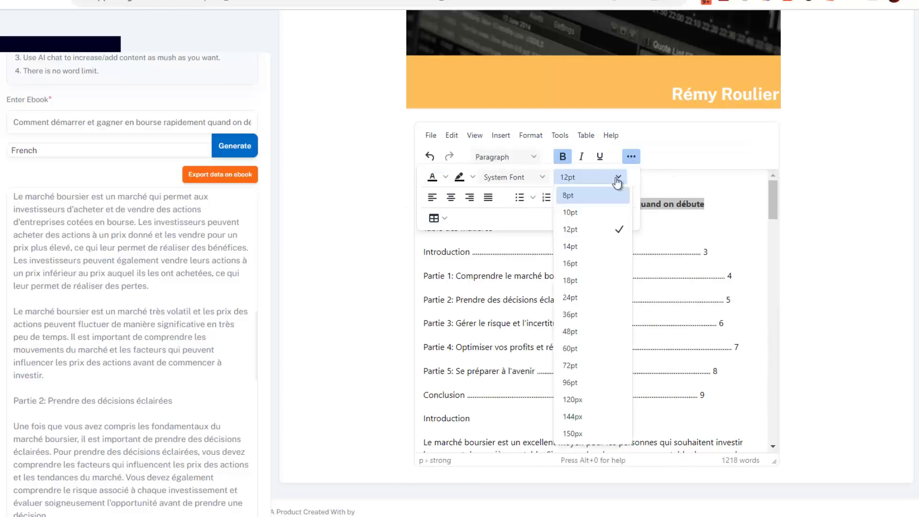
pyautogui.click(579, 331)
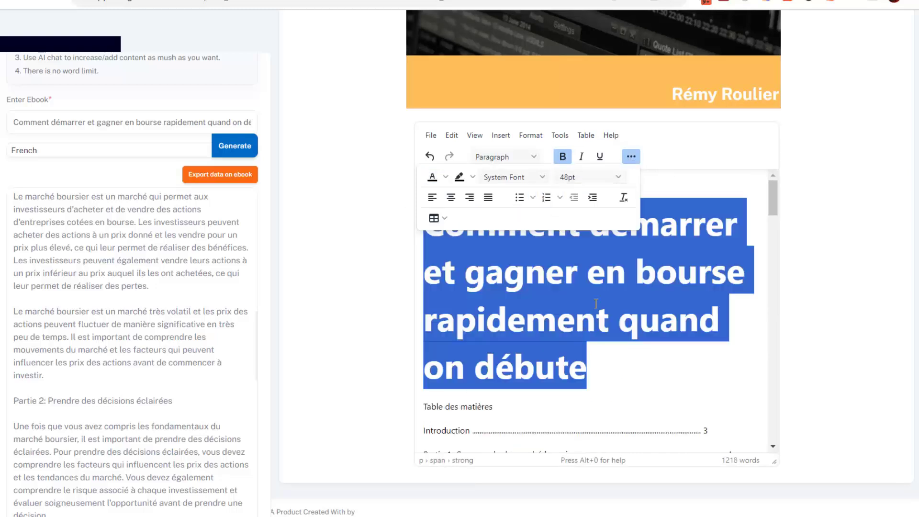
pyautogui.click(615, 177)
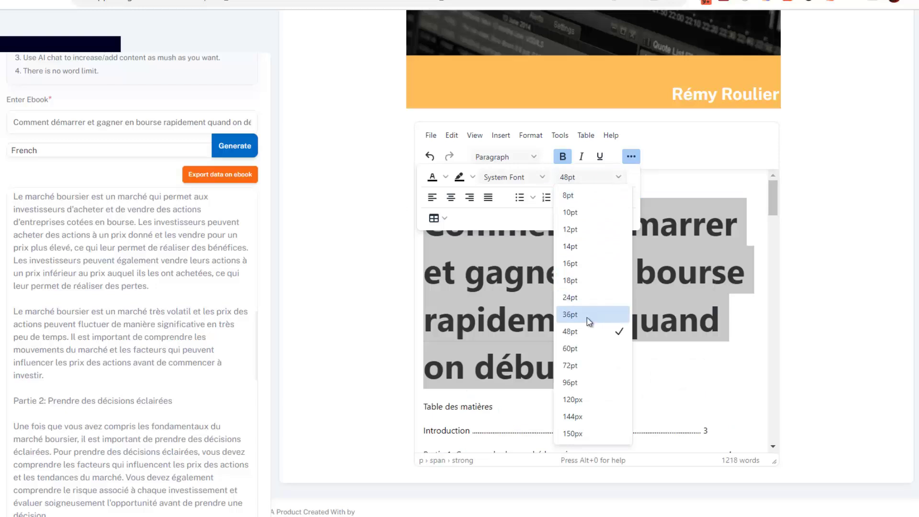
pyautogui.click(587, 319)
pyautogui.click(547, 311)
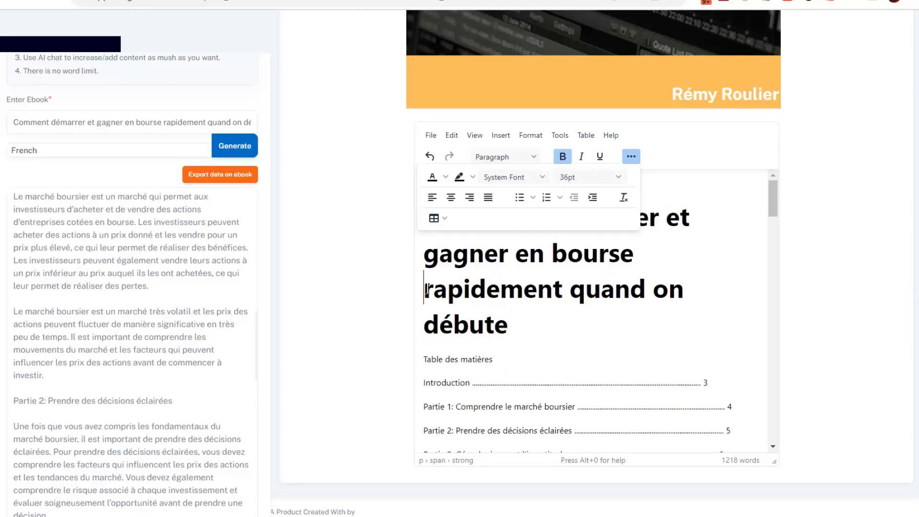
pyautogui.moveTo(536, 325); pyautogui.dragTo(395, 205)
pyautogui.click(451, 197)
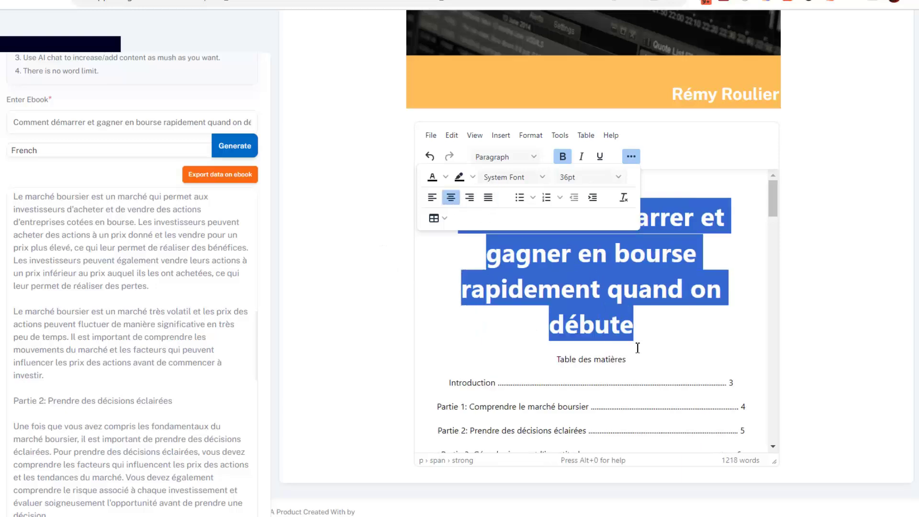
# Enlarge the Table des matières heading to 24pt.
pyautogui.scroll(-3, 661, 353)
pyautogui.scroll(2, 656, 281)
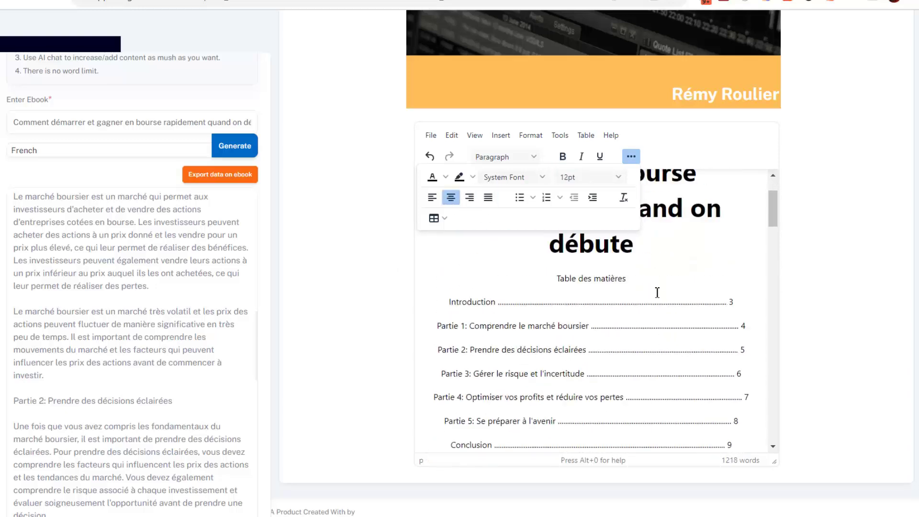
pyautogui.moveTo(627, 293); pyautogui.dragTo(565, 278)
pyautogui.click(593, 177)
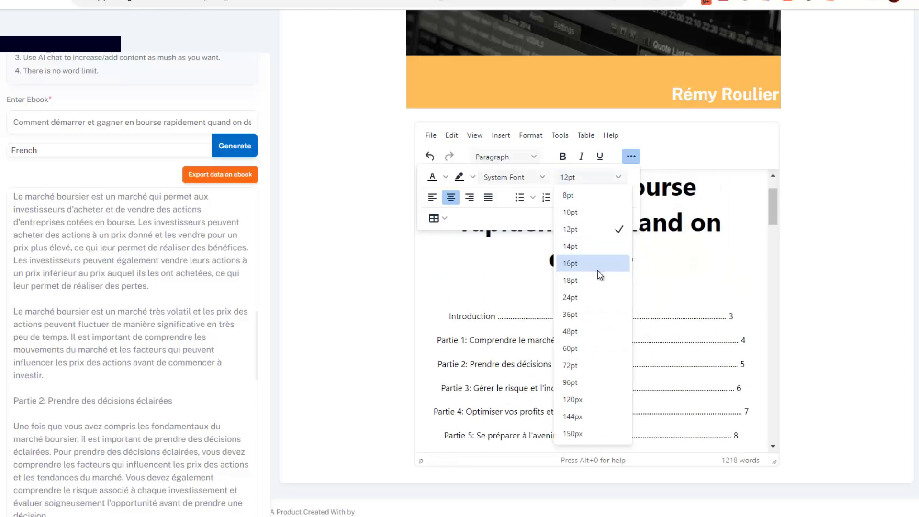
pyautogui.click(591, 299)
pyautogui.scroll(-3, 556, 314)
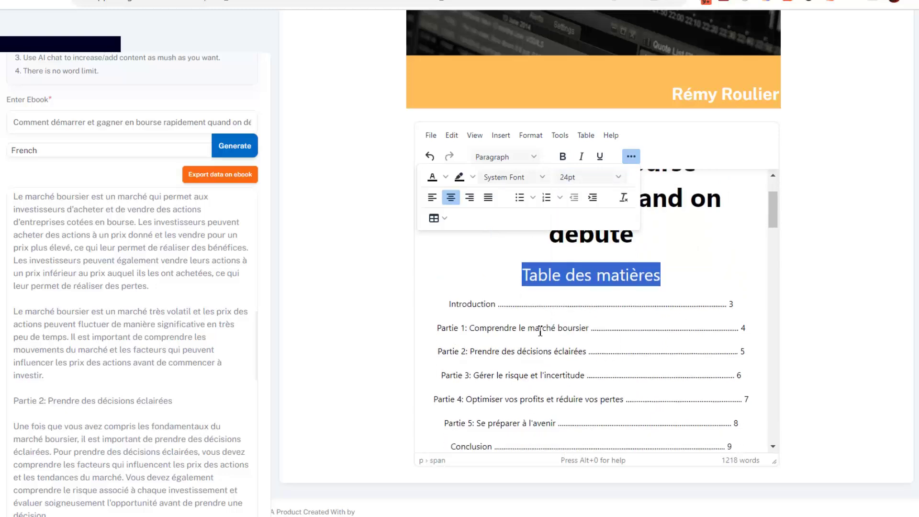
pyautogui.moveTo(683, 262); pyautogui.dragTo(551, 268)
# Shorten the dot leaders of the Introduction and Partie 1 entries in the table of contents.
pyautogui.press('BackSpace')
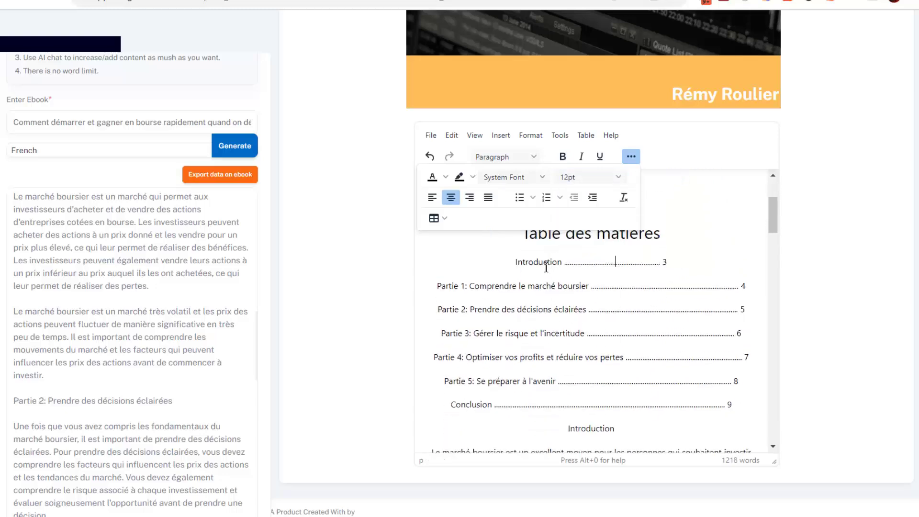
pyautogui.moveTo(716, 286); pyautogui.dragTo(629, 286)
pyautogui.press('BackSpace')
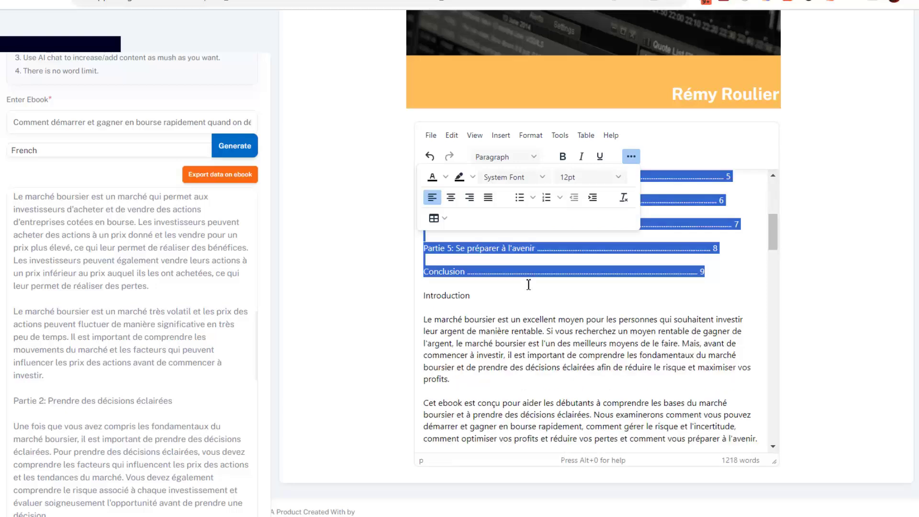
pyautogui.scroll(4, 528, 284)
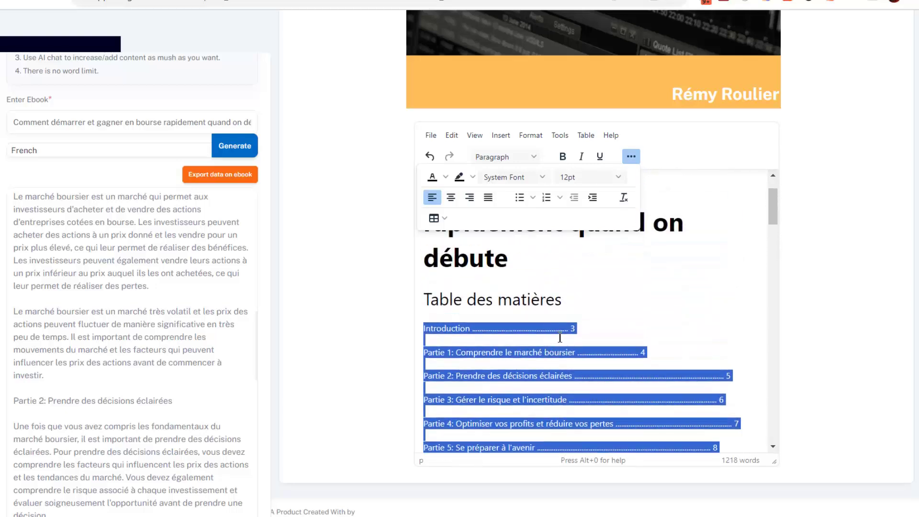
pyautogui.click(554, 329)
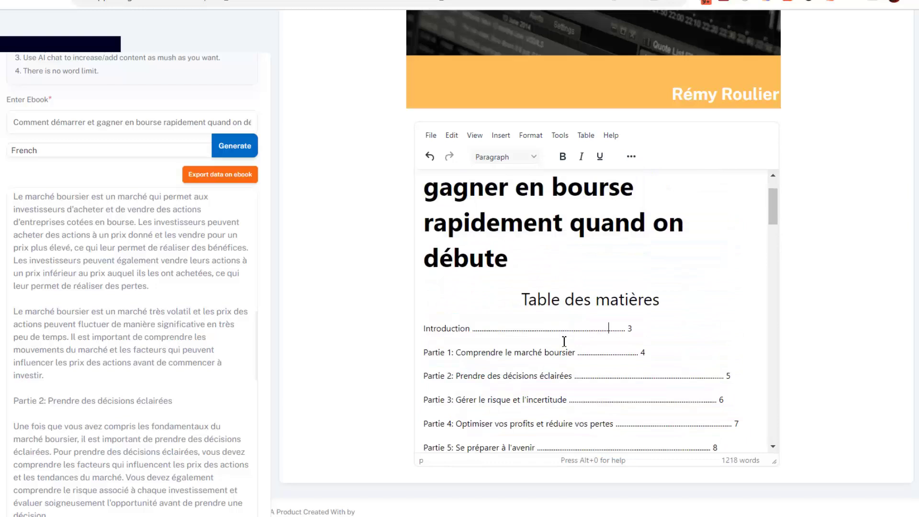
# Shorten the Partie 2 through Conclusion dot leaders and add a blank line above Introduction.
pyautogui.click(652, 375)
pyautogui.press('Delete')
pyautogui.press('Delete')
pyautogui.press('Down')
pyautogui.press('Down')
pyautogui.press('Down')
pyautogui.press('Down')
pyautogui.press('Delete')
pyautogui.press('Delete')
pyautogui.press('Delete')
pyautogui.press('Delete')
pyautogui.press('Delete')
pyautogui.press('Delete')
pyautogui.press('Delete')
pyautogui.press('Delete')
pyautogui.press('Delete')
pyautogui.press('Delete')
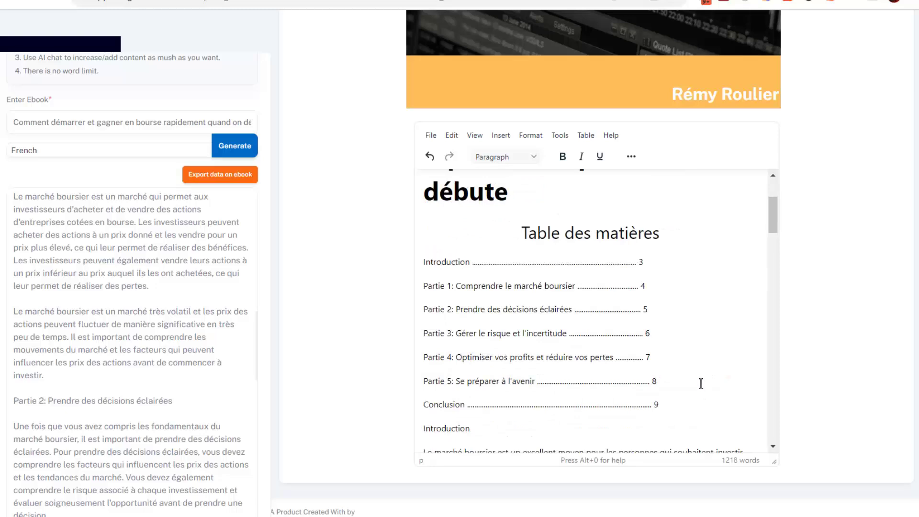
pyautogui.scroll(-3, 690, 345)
pyautogui.scroll(3, 558, 335)
pyautogui.scroll(-1, 466, 354)
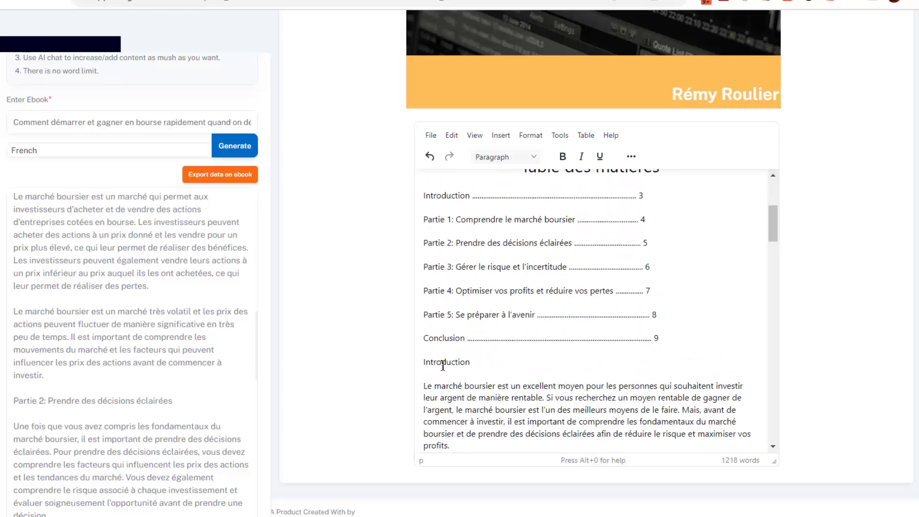
pyautogui.press('Return')
# Make the Introduction heading bold at 24pt.
pyautogui.doubleClick(474, 385)
pyautogui.hotkey('ctrl', 'b')
pyautogui.click(631, 156)
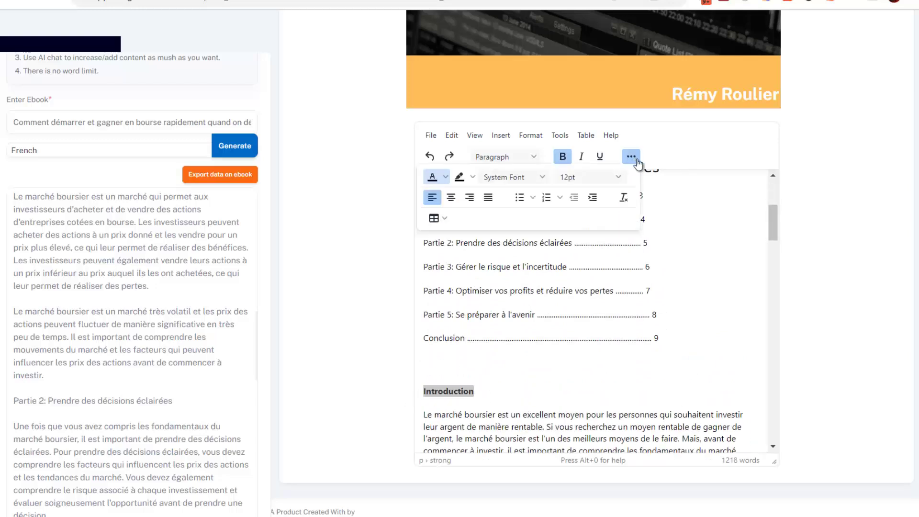
pyautogui.click(586, 177)
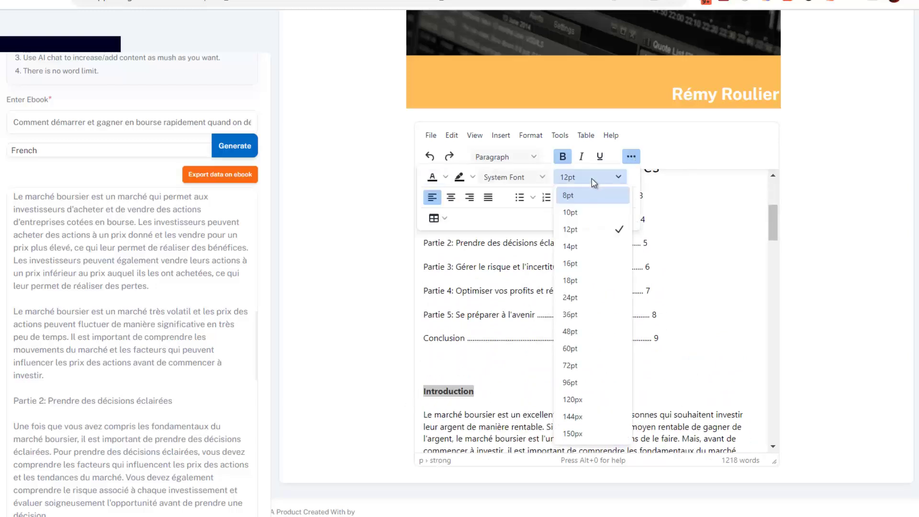
pyautogui.click(573, 298)
# Add blank lines before Partie 1 and make its heading bold 24pt.
pyautogui.scroll(-2, 571, 366)
pyautogui.scroll(-1, 518, 345)
pyautogui.scroll(1, 508, 343)
pyautogui.scroll(-2, 501, 343)
pyautogui.click(446, 297)
pyautogui.press('Return')
pyautogui.press('Return')
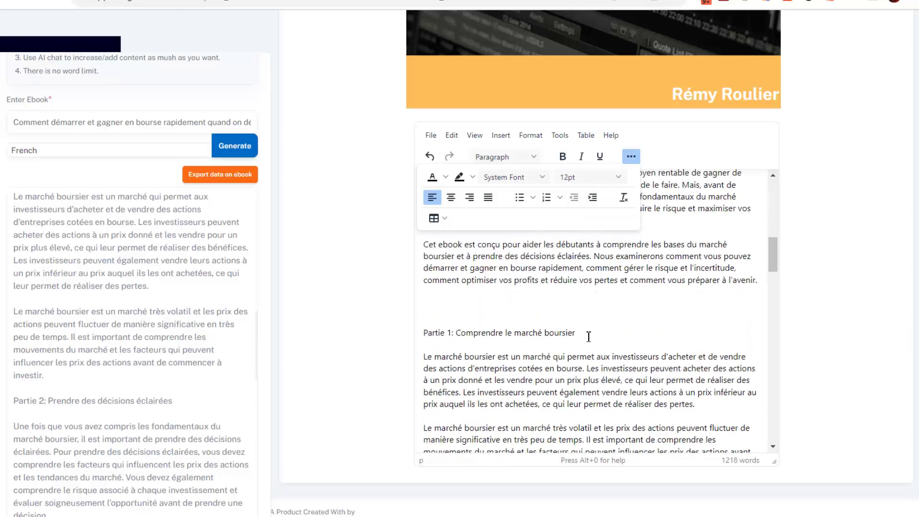
pyautogui.moveTo(548, 332); pyautogui.dragTo(423, 332)
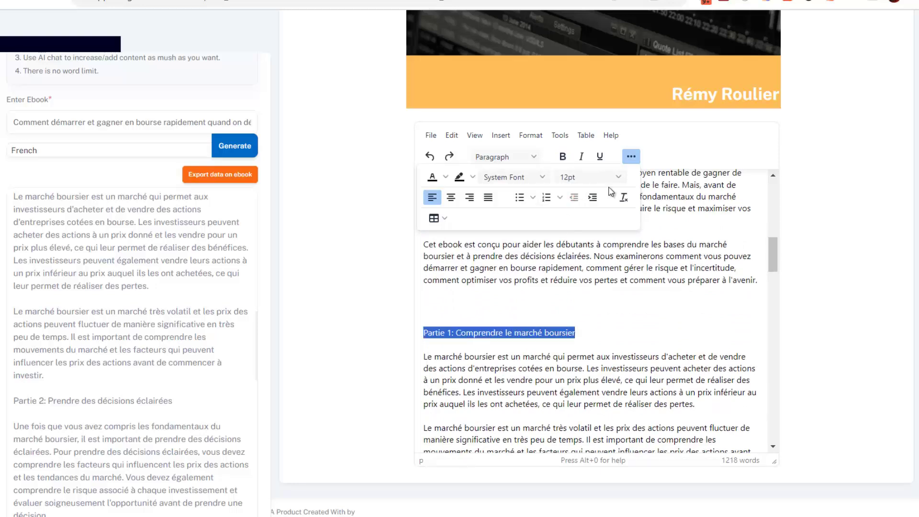
pyautogui.click(589, 177)
pyautogui.click(581, 296)
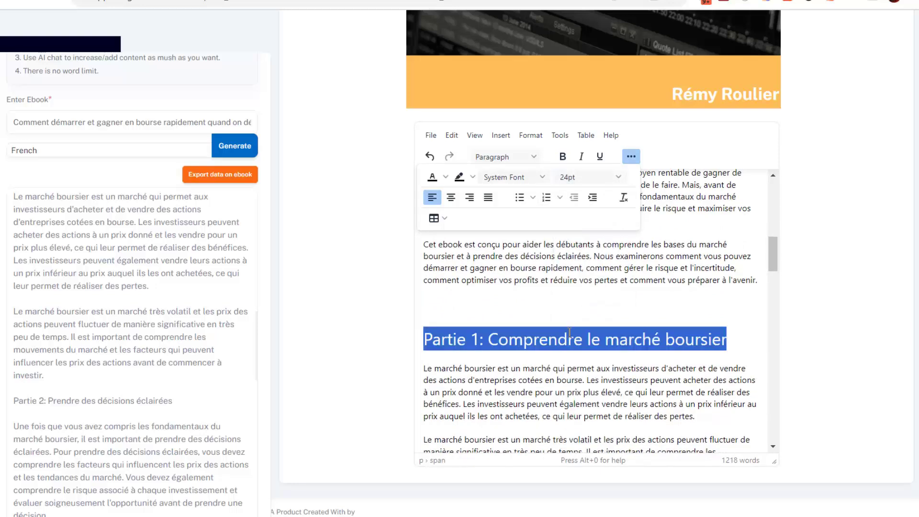
pyautogui.click(563, 157)
pyautogui.click(583, 353)
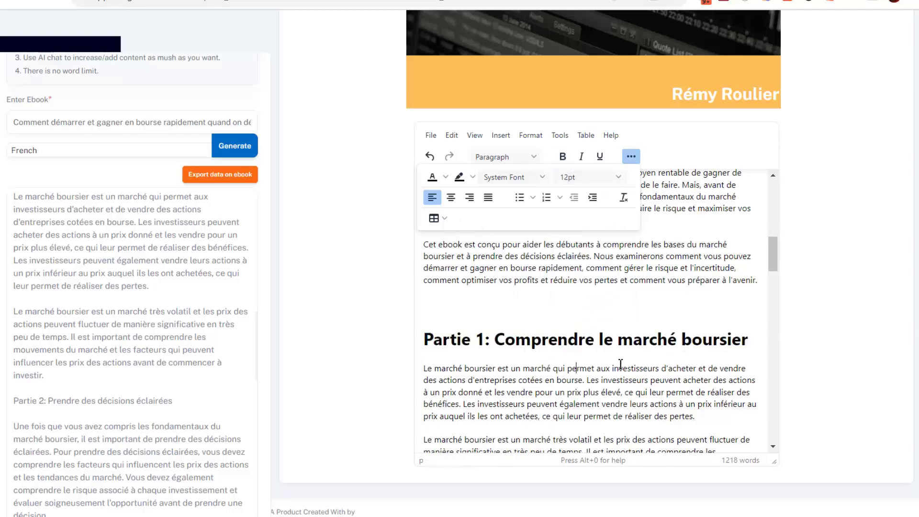
# Add a blank line before Partie 2 and make its heading bold 24pt.
pyautogui.scroll(-3, 613, 359)
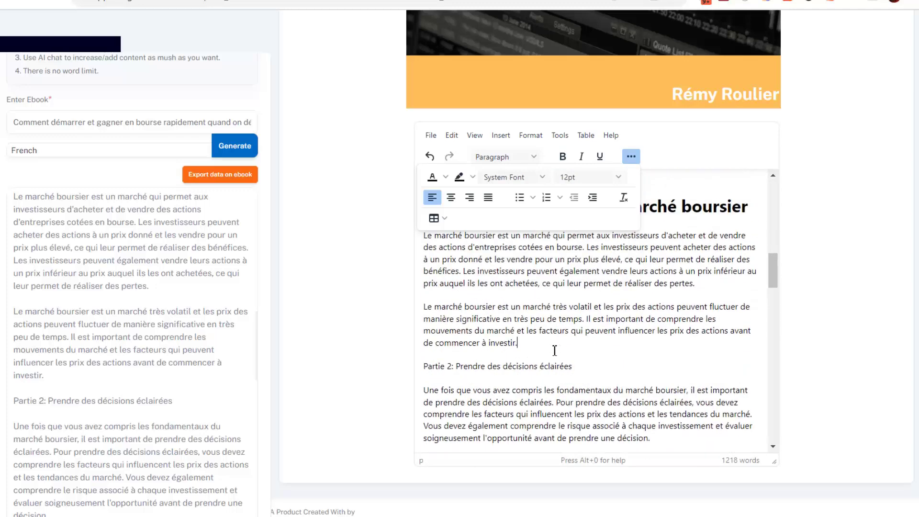
pyautogui.press('Return')
pyautogui.scroll(-2, 555, 344)
pyautogui.moveTo(573, 321); pyautogui.dragTo(423, 321)
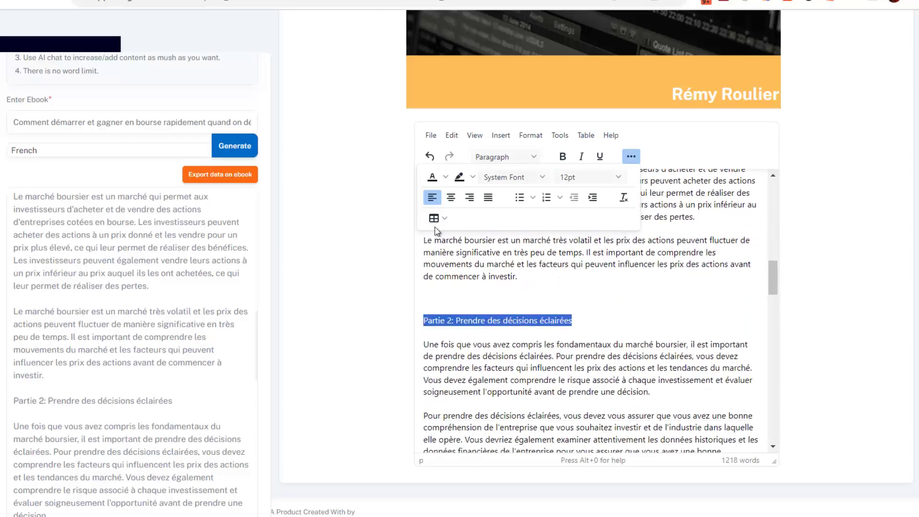
pyautogui.click(562, 156)
pyautogui.click(589, 177)
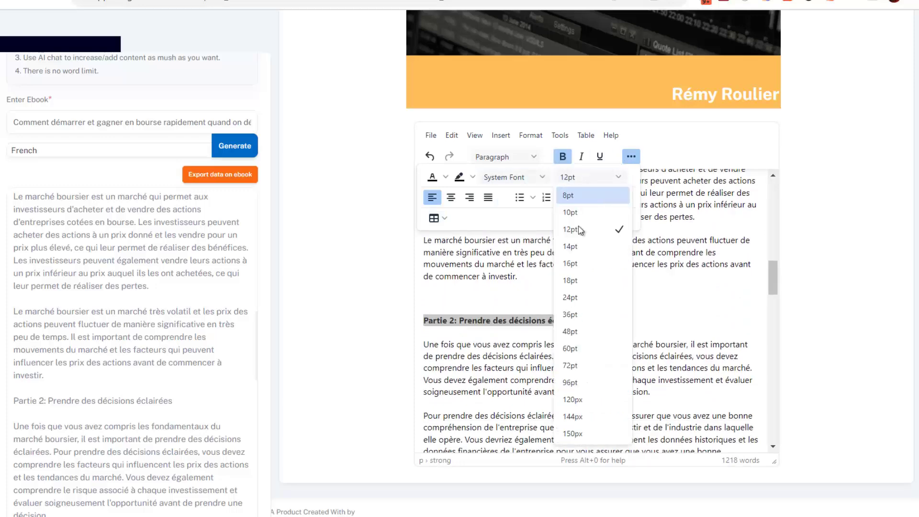
pyautogui.click(579, 299)
pyautogui.click(558, 303)
# Set the Partie 3 heading to 24pt.
pyautogui.scroll(-10, 541, 308)
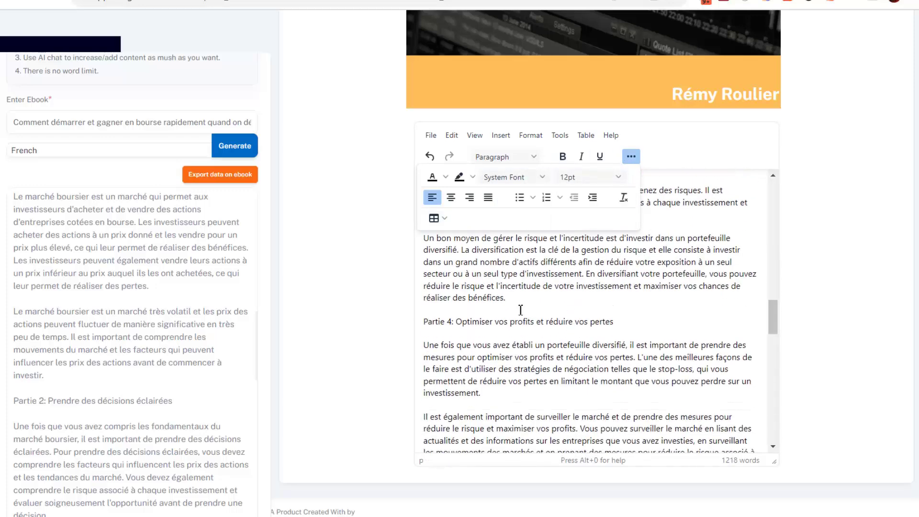
pyautogui.scroll(3, 549, 311)
pyautogui.moveTo(582, 300); pyautogui.dragTo(410, 301)
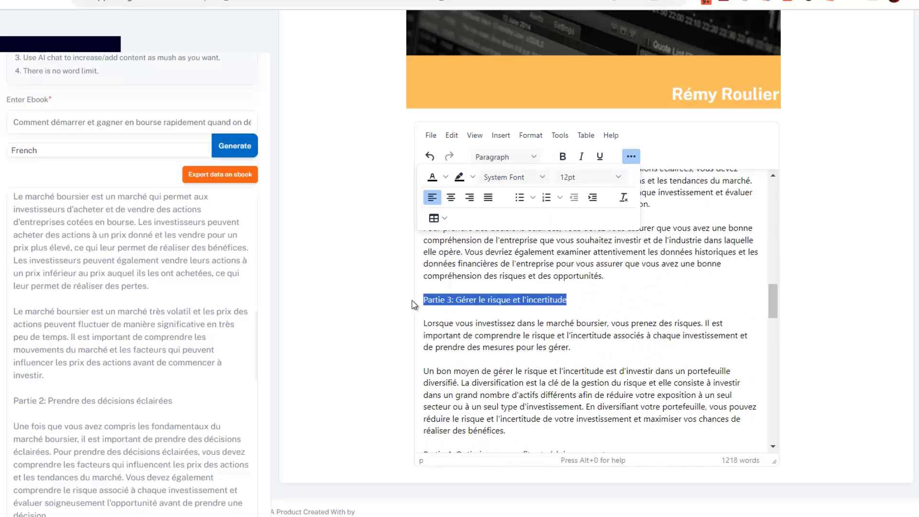
pyautogui.click(567, 177)
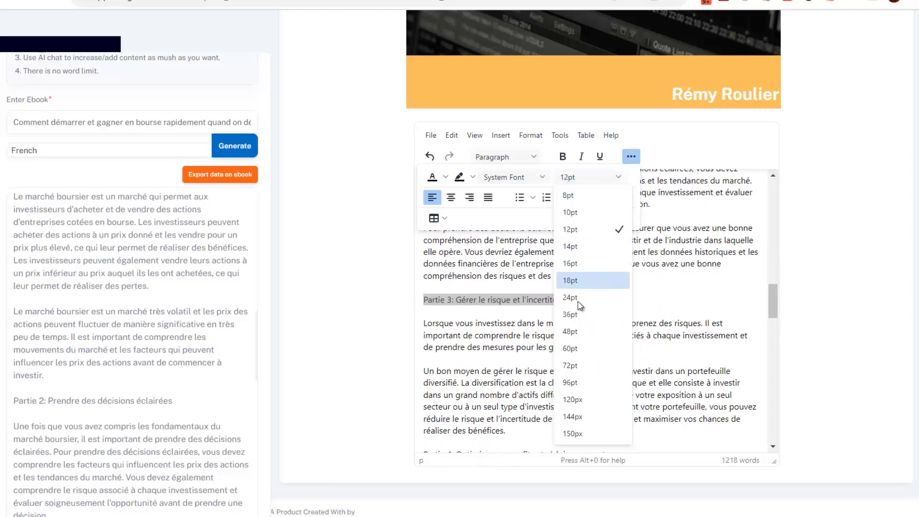
pyautogui.click(582, 299)
# Make the Partie 4 heading bold at 24pt.
pyautogui.scroll(-2, 604, 300)
pyautogui.scroll(-1, 604, 300)
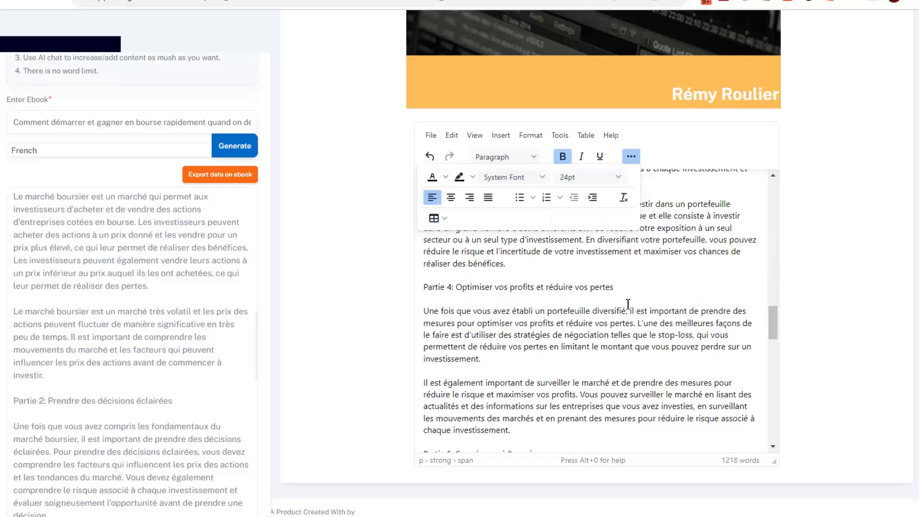
pyautogui.click(631, 290)
pyautogui.moveTo(415, 298); pyautogui.dragTo(414, 294)
pyautogui.click(563, 156)
pyautogui.click(593, 176)
pyautogui.click(587, 297)
# Move the Conclusion heading and paragraph to after the ebook's final paragraph.
pyautogui.scroll(-3, 595, 308)
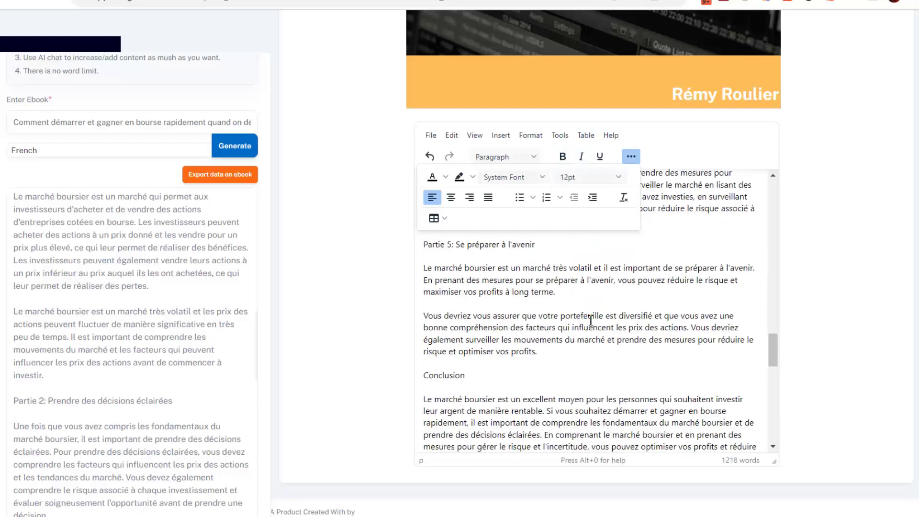
pyautogui.scroll(-1, 596, 335)
pyautogui.moveTo(567, 331); pyautogui.dragTo(408, 249)
pyautogui.hotkey('ctrl', 'c')
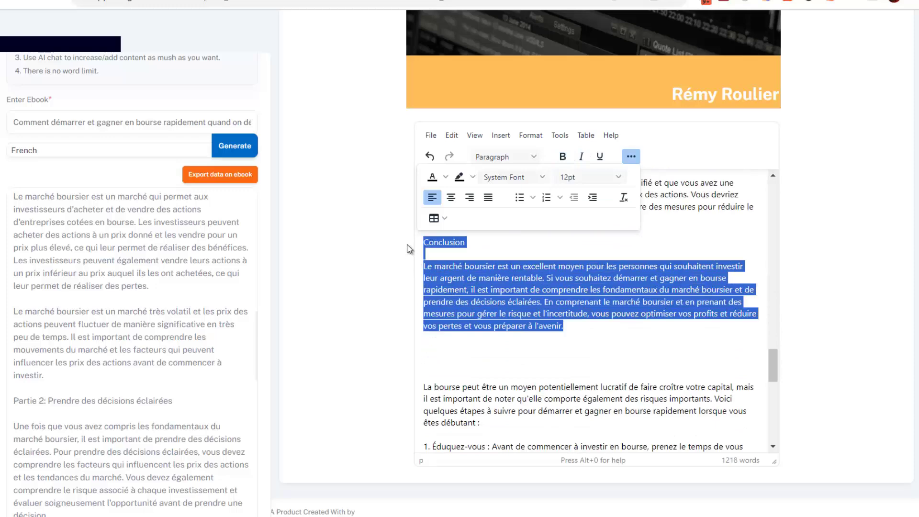
pyautogui.press('BackSpace')
pyautogui.scroll(-5, 691, 438)
pyautogui.click(729, 397)
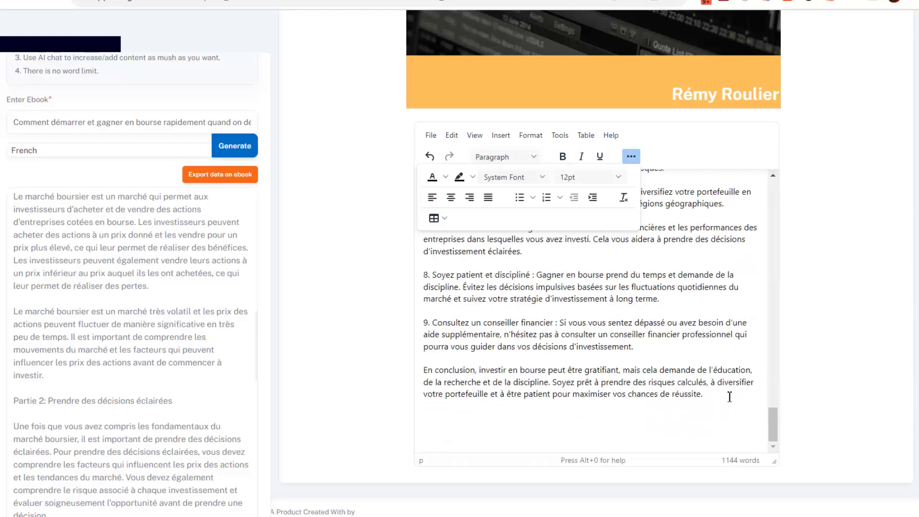
pyautogui.hotkey('ctrl', 'v')
pyautogui.scroll(15, 647, 348)
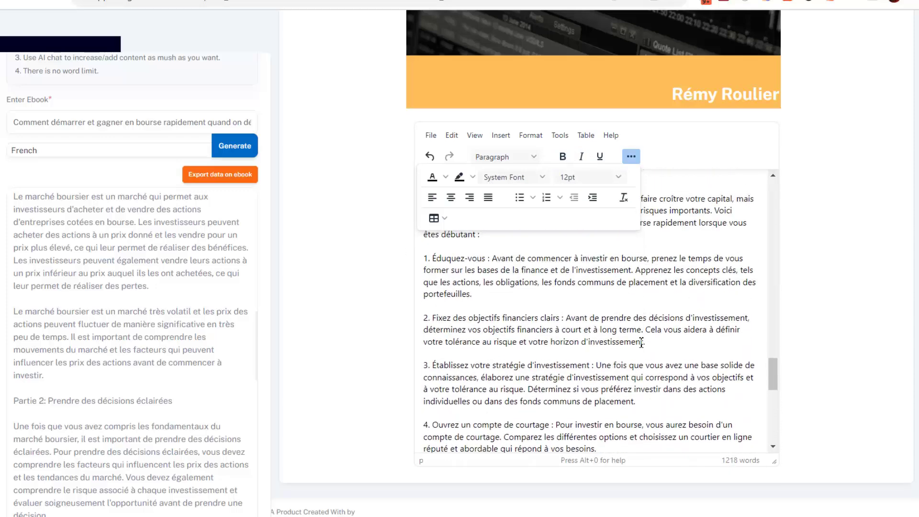
pyautogui.scroll(-3, 627, 347)
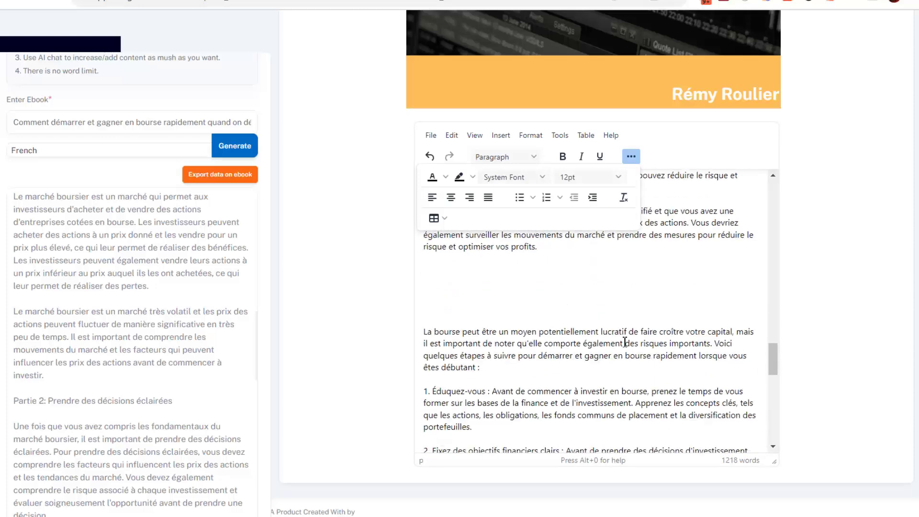
# Paste the title 'Les précautions à prendre avant de vous lancer' and make it bold 24pt.
pyautogui.write('Les précautions à prendre avant de vous lancer.')
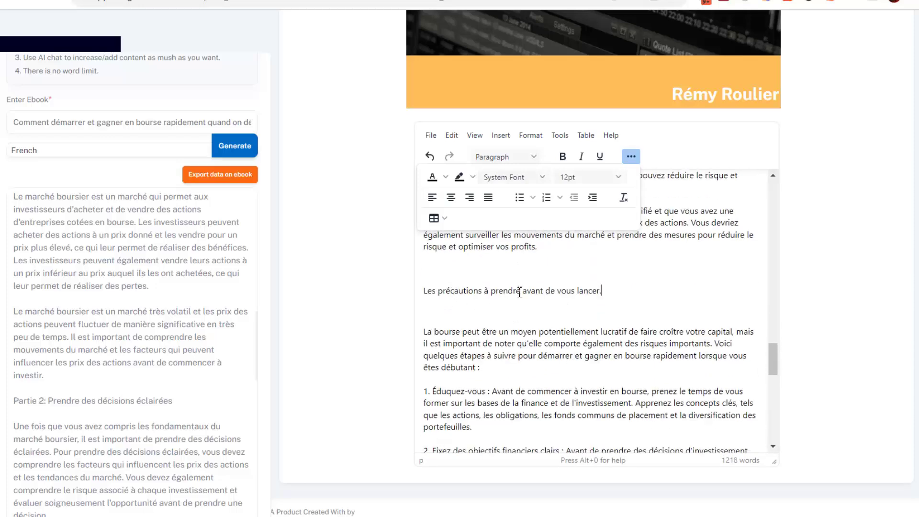
pyautogui.moveTo(613, 292); pyautogui.dragTo(412, 293)
pyautogui.click(562, 156)
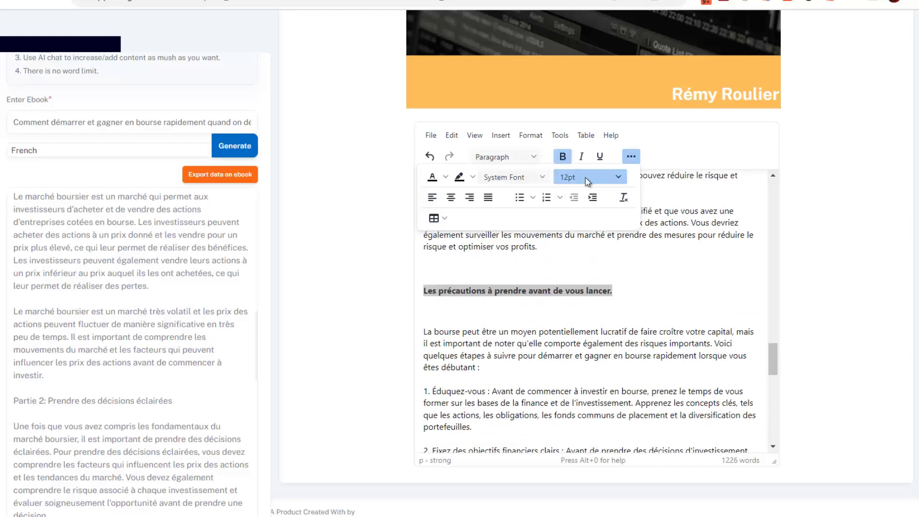
pyautogui.click(589, 177)
pyautogui.click(570, 297)
pyautogui.click(544, 321)
# Make the Conclusion heading bold at 24pt.
pyautogui.scroll(-5, 500, 338)
pyautogui.scroll(-10, 511, 330)
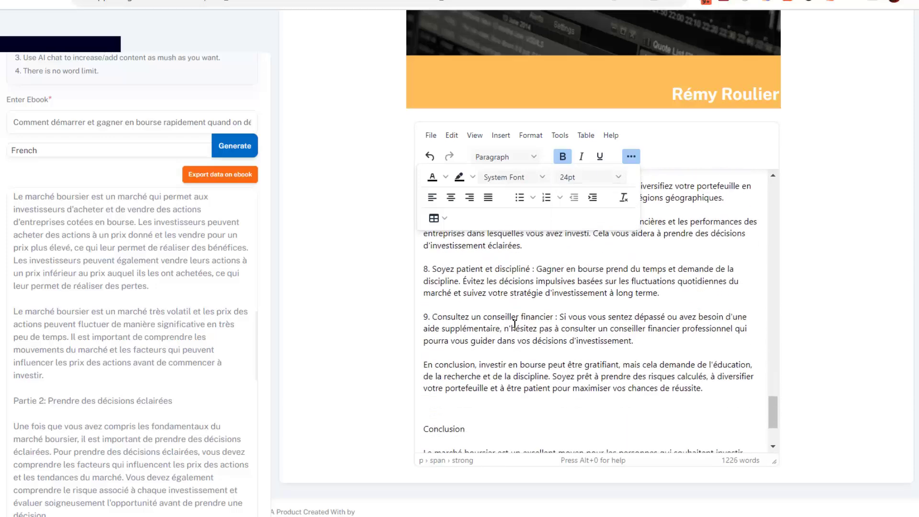
pyautogui.moveTo(480, 312); pyautogui.dragTo(409, 312)
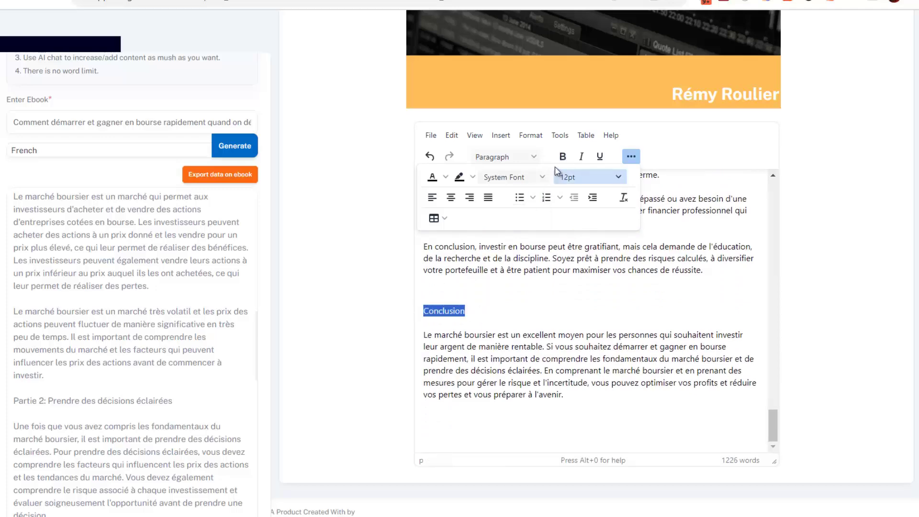
pyautogui.click(581, 175)
pyautogui.click(570, 297)
pyautogui.click(563, 157)
# Make the Partie 5 heading bold 24pt, then scroll back up toward Partie 1.
pyautogui.scroll(10, 577, 314)
pyautogui.scroll(-4, 564, 321)
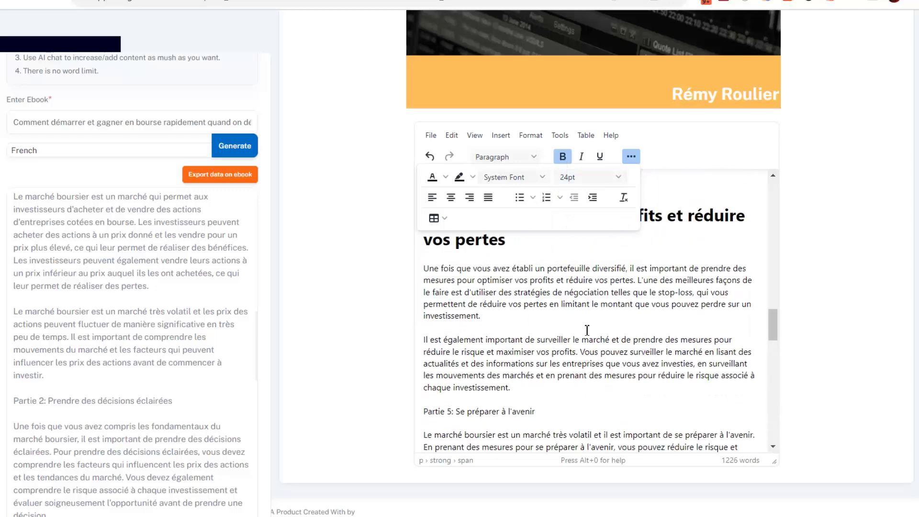
pyautogui.moveTo(546, 312); pyautogui.dragTo(401, 322)
pyautogui.click(563, 156)
pyautogui.click(588, 177)
pyautogui.click(576, 299)
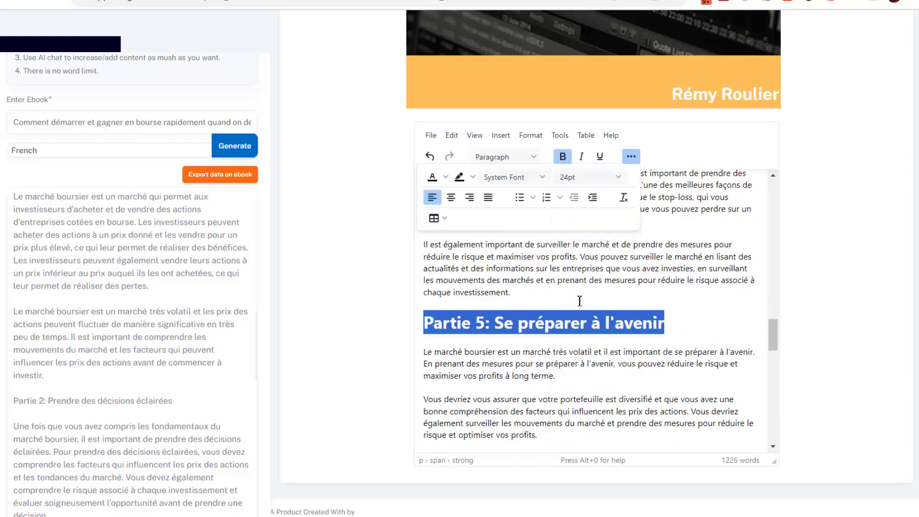
pyautogui.click(542, 302)
pyautogui.scroll(10, 557, 317)
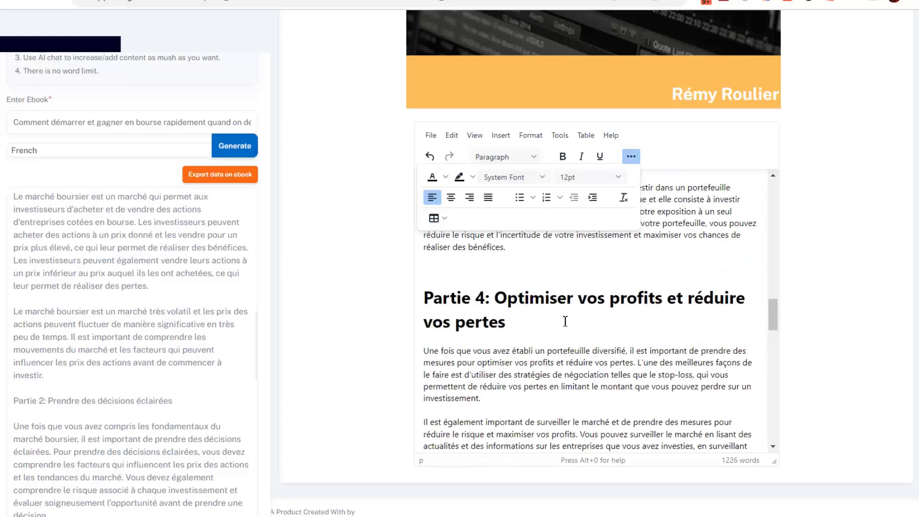
pyautogui.scroll(3, 561, 315)
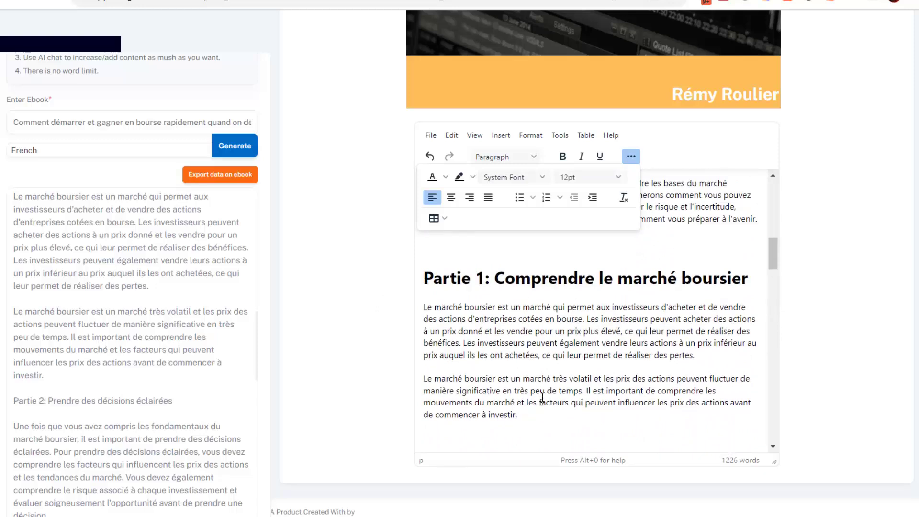
# Replace 'Partie' with 'Chapitre' in the first two headings, giving Chapitre 1 and Chapitre 2.
pyautogui.moveTo(754, 280); pyautogui.dragTo(414, 289)
pyautogui.write('Chapitre')
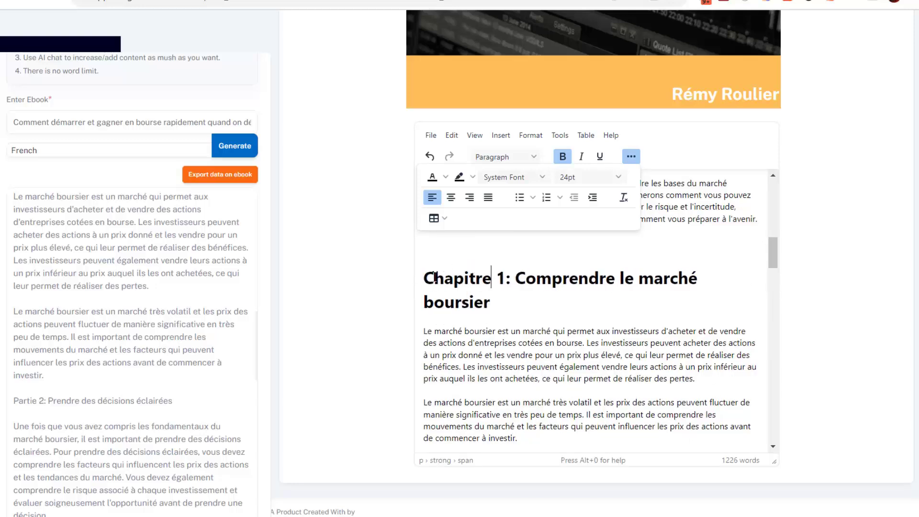
pyautogui.scroll(-3, 476, 293)
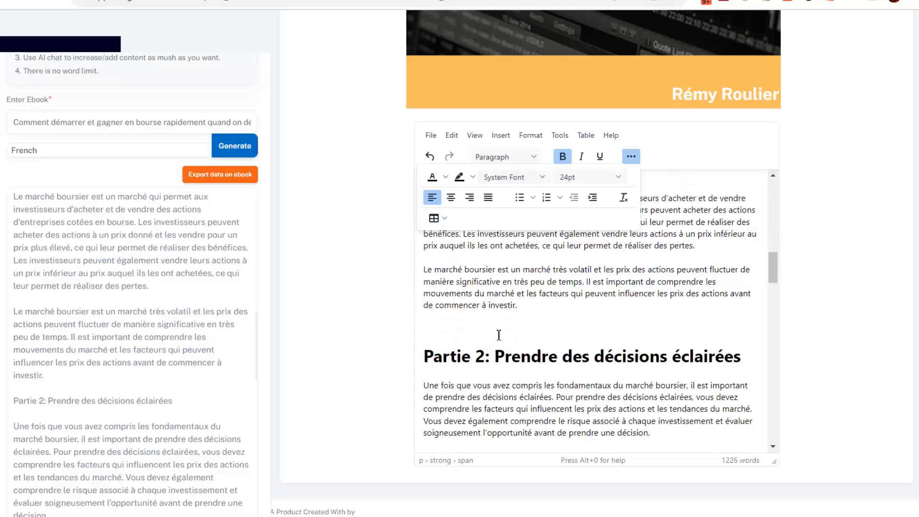
pyautogui.scroll(3, 501, 338)
pyautogui.scroll(-3, 501, 338)
pyautogui.moveTo(472, 356); pyautogui.dragTo(415, 363)
pyautogui.write('Chapitre')
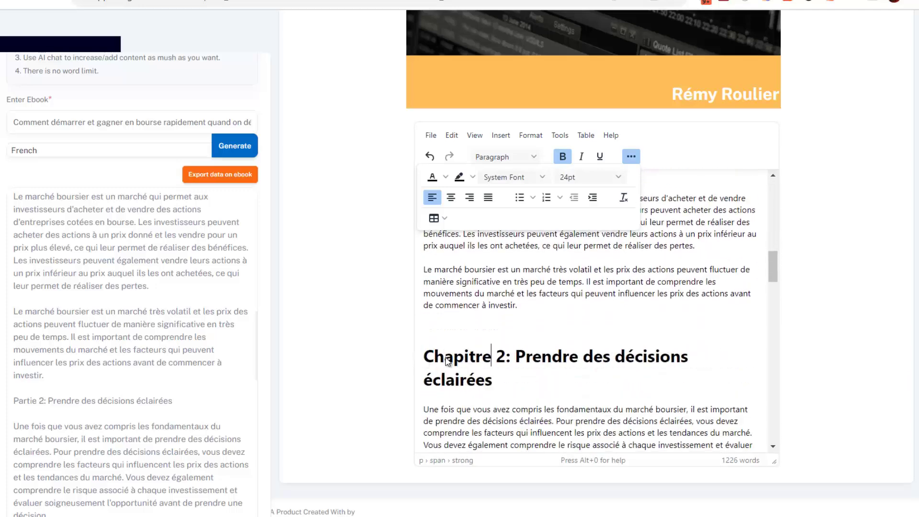
pyautogui.scroll(3, 585, 269)
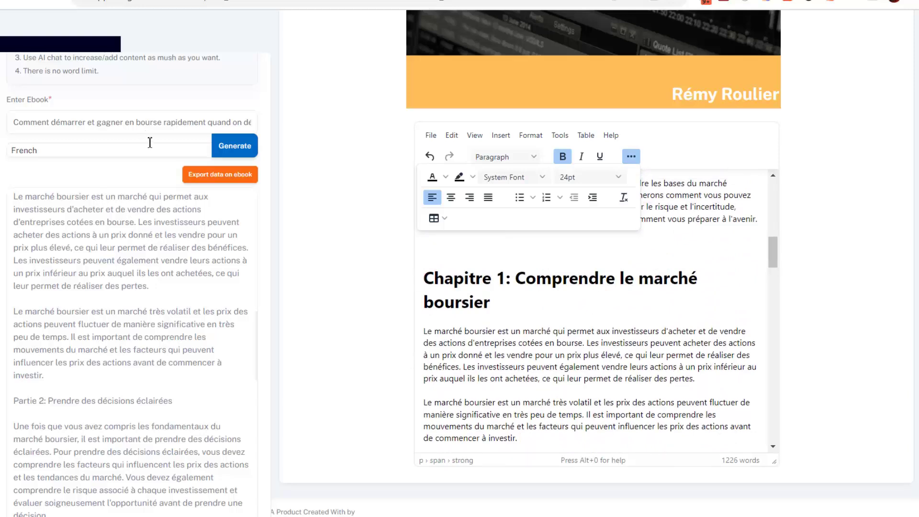
pyautogui.scroll(5, 148, 135)
# Ask the AI chat about 'Comprendre le marché boursier' using the pasted chapter title.
pyautogui.click(34, 84)
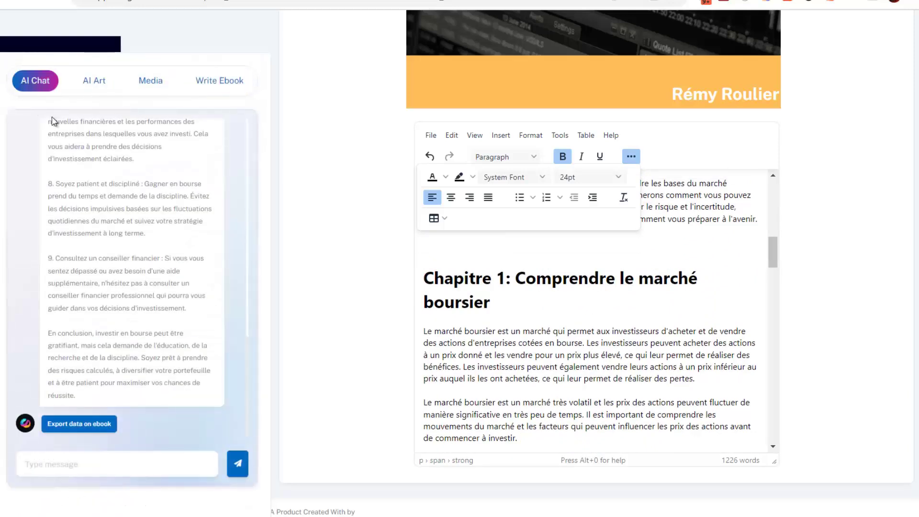
pyautogui.write('Comprendre le marché boursier')
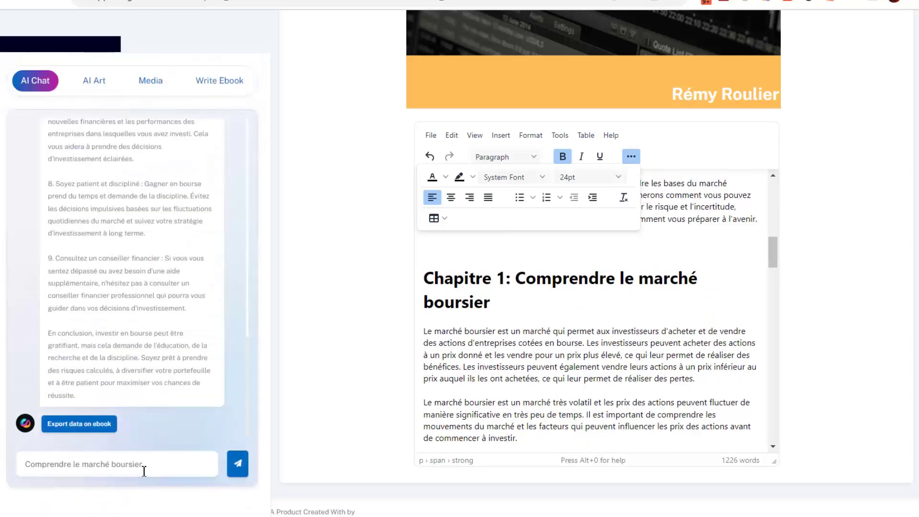
pyautogui.click(237, 465)
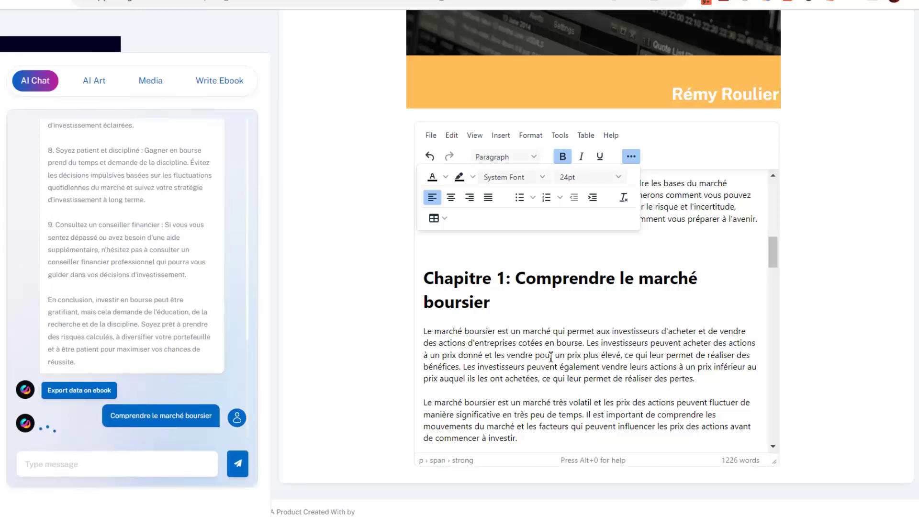
# Select the AI's entire reply text.
pyautogui.scroll(-2, 550, 356)
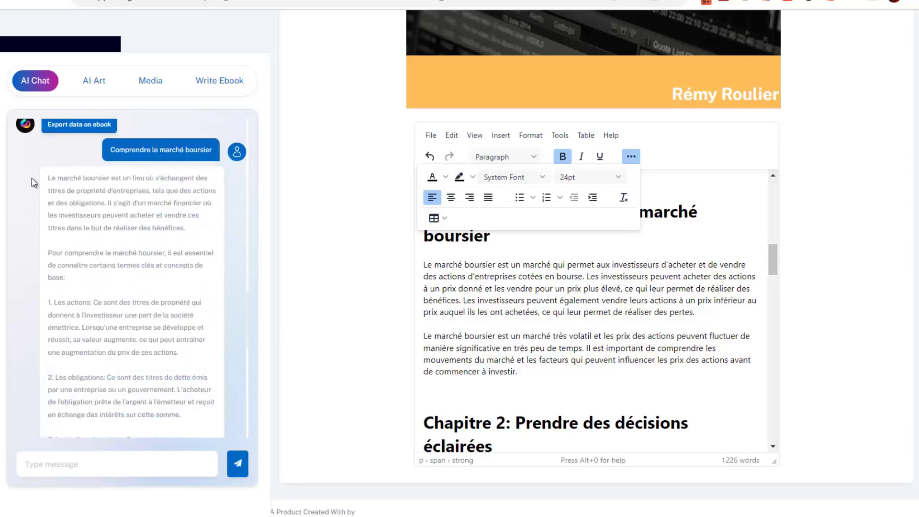
pyautogui.moveTo(47, 181); pyautogui.dragTo(217, 402)
pyautogui.scroll(1, 545, 311)
# Paste the AI's market explanation as a new paragraph after Chapitre 1's last paragraph.
pyautogui.scroll(-1, 545, 311)
pyautogui.click(527, 373)
pyautogui.press('Return')
pyautogui.hotkey('ctrl', 'v')
# Scroll through the ebook to check the expanded Chapitre 1 text.
pyautogui.scroll(-3, 617, 375)
pyautogui.scroll(7, 544, 339)
pyautogui.scroll(3, 511, 344)
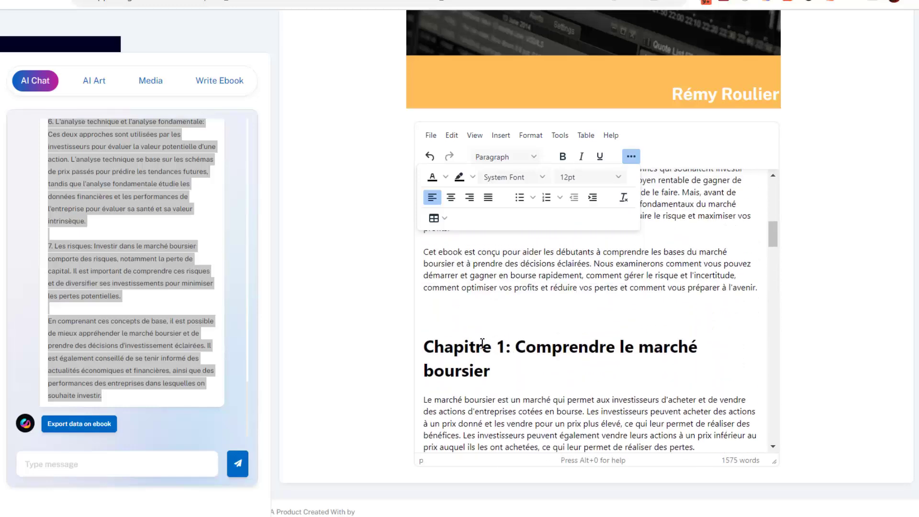
pyautogui.scroll(-2, 494, 382)
pyautogui.scroll(-5, 511, 321)
pyautogui.scroll(8, 638, 357)
pyautogui.scroll(-3, 598, 345)
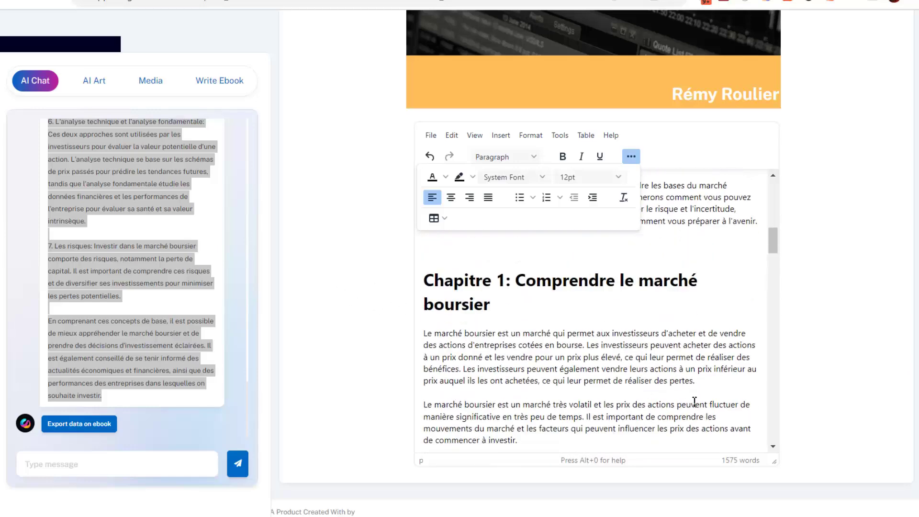
pyautogui.moveTo(772, 242); pyautogui.dragTo(771, 268)
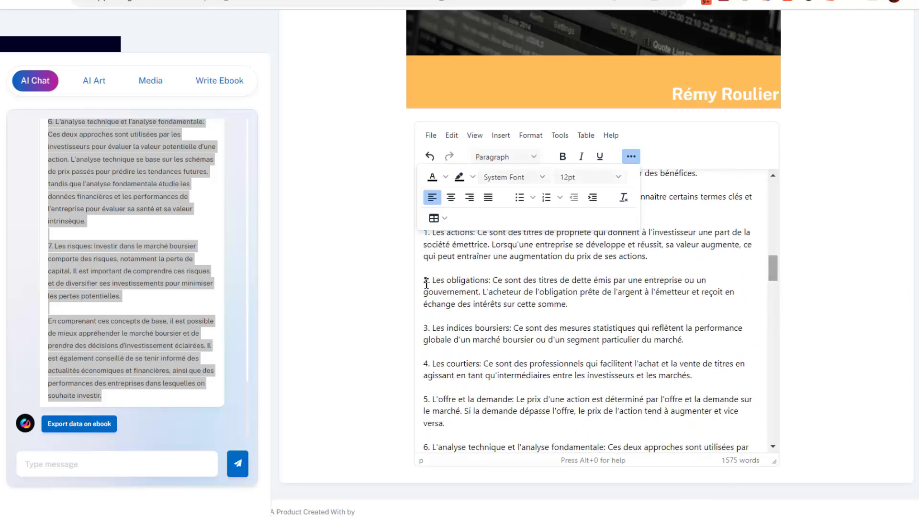
pyautogui.scroll(-10, 575, 317)
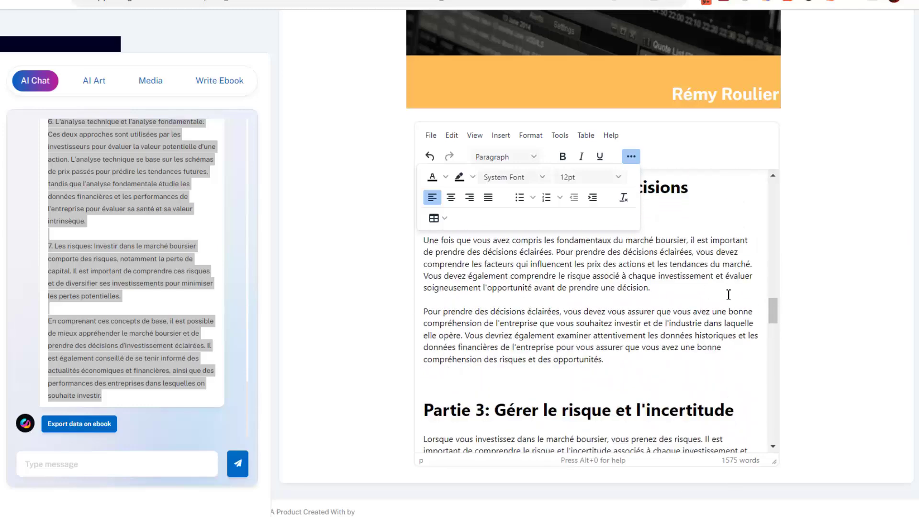
pyautogui.moveTo(775, 350); pyautogui.dragTo(773, 192)
pyautogui.scroll(-5, 683, 311)
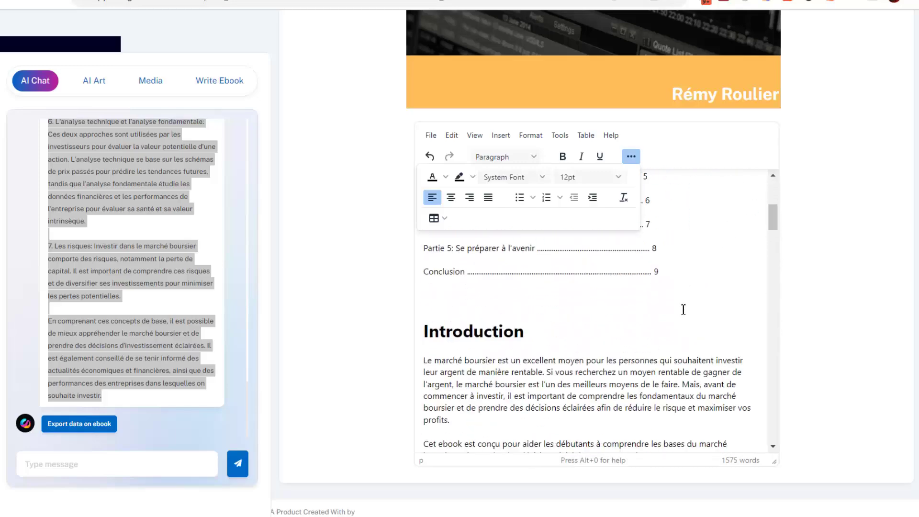
pyautogui.scroll(-9, 692, 323)
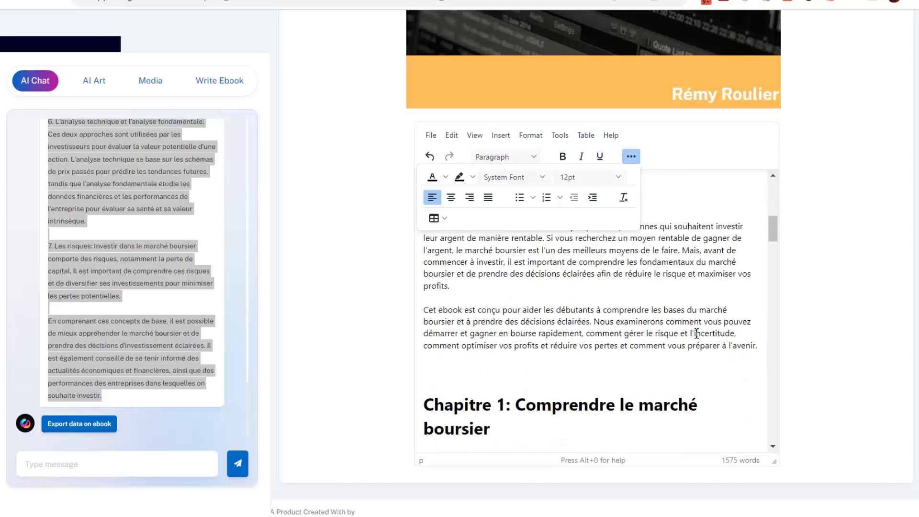
pyautogui.scroll(-8, 598, 359)
pyautogui.scroll(15, 574, 373)
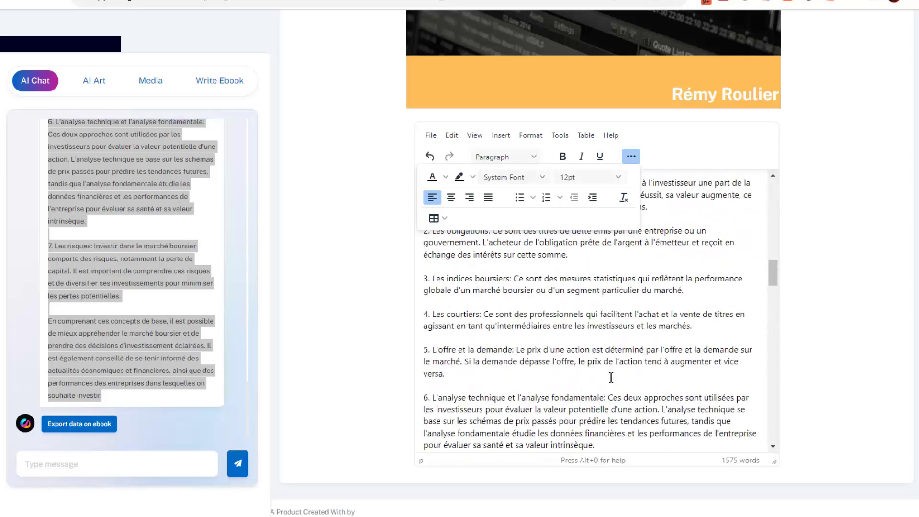
pyautogui.click(344, 255)
pyautogui.scroll(9, 346, 263)
pyautogui.scroll(-7, 371, 299)
pyautogui.scroll(-2, 369, 297)
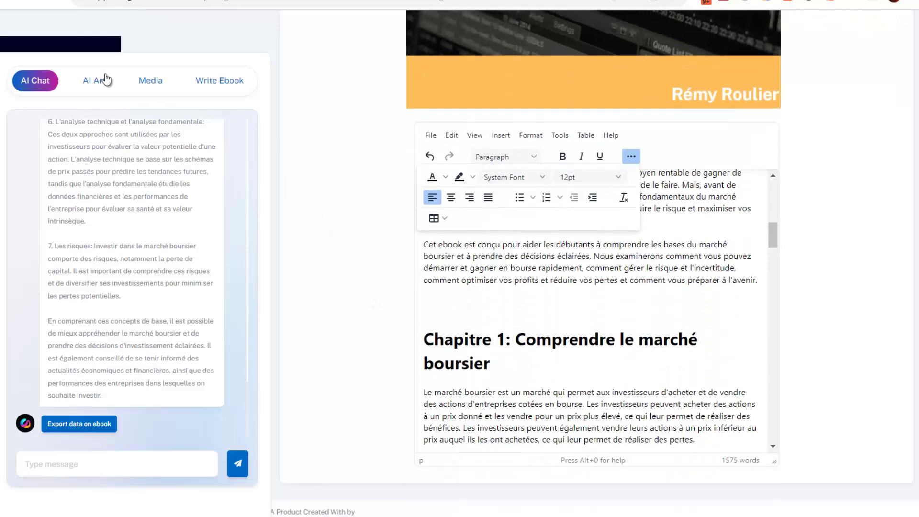
pyautogui.scroll(-2, 511, 273)
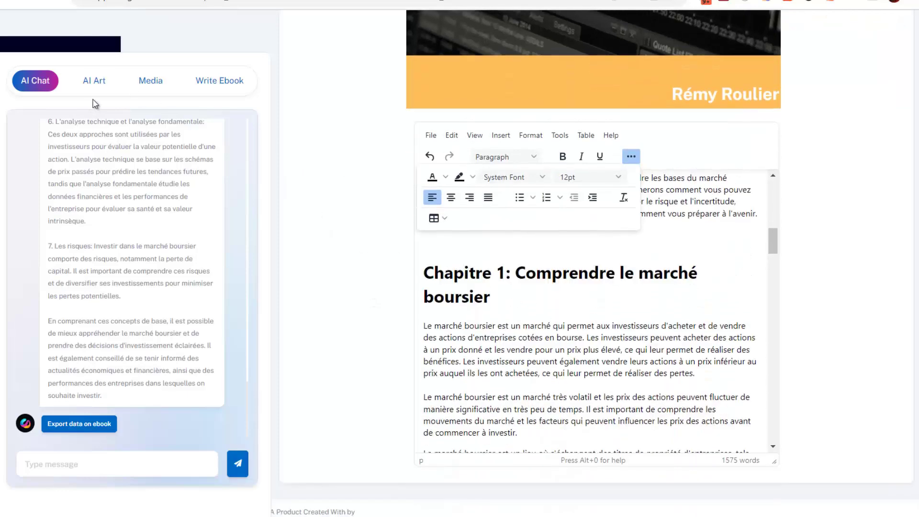
pyautogui.click(94, 81)
# Generate AI Art images from the description 'comprendre le marché boursier'.
pyautogui.click(146, 82)
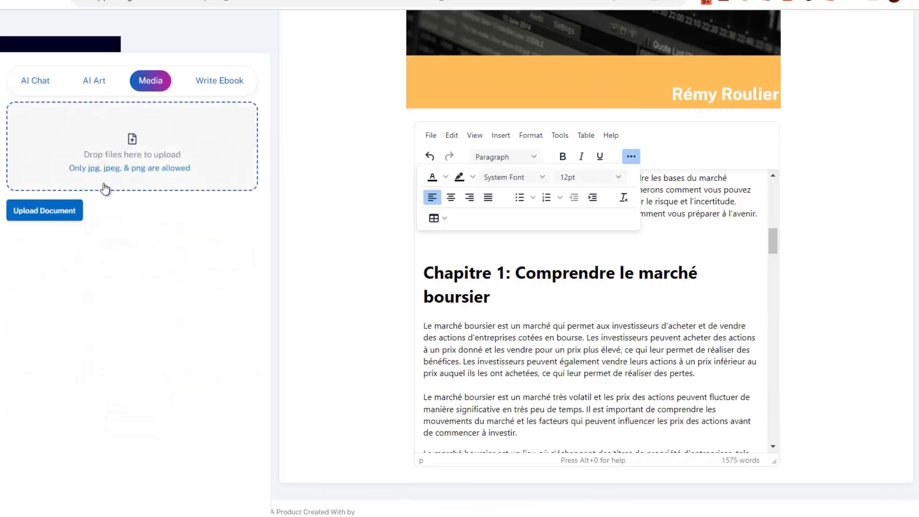
pyautogui.click(92, 82)
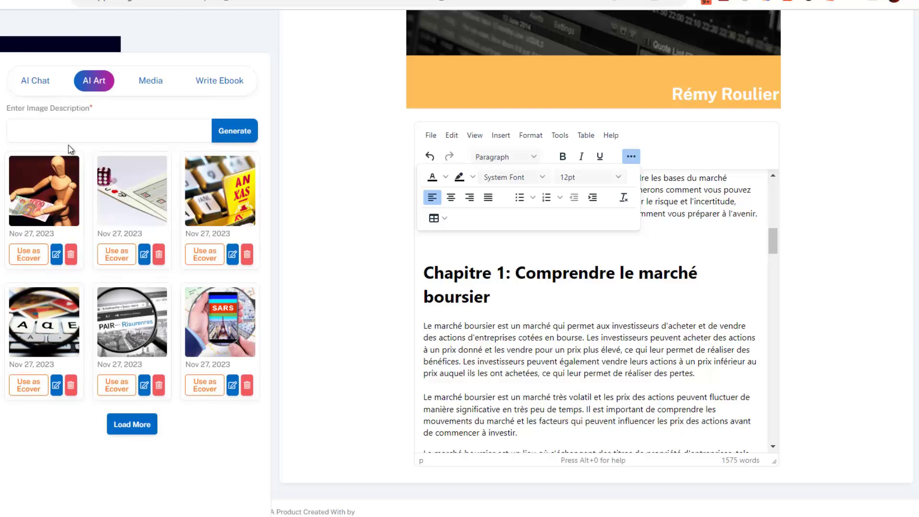
pyautogui.click(54, 128)
pyautogui.write('comprendre le marché boursier')
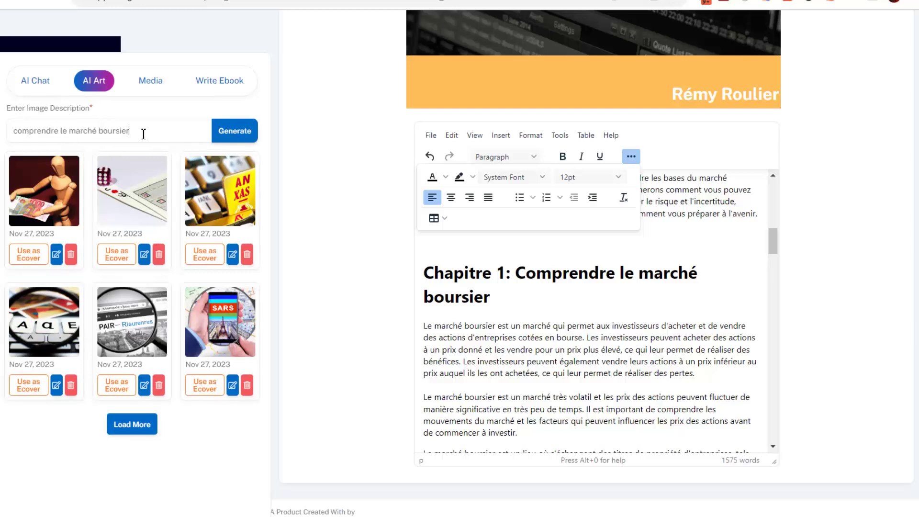
pyautogui.click(239, 131)
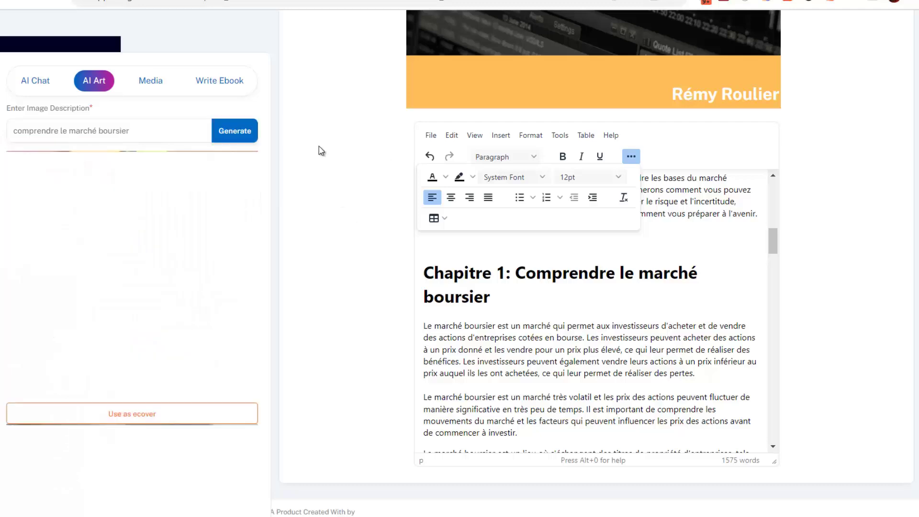
# Browse the newly generated images in the AI Art panel.
pyautogui.scroll(-7, 173, 231)
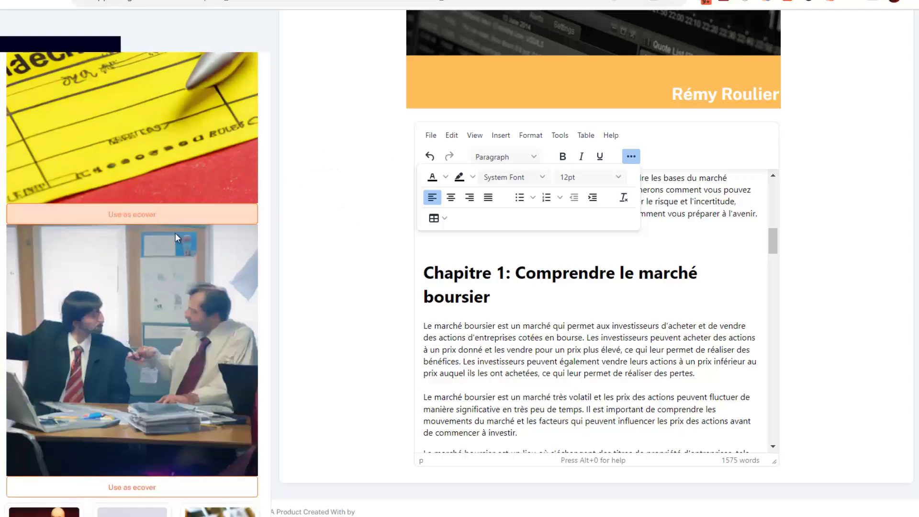
pyautogui.scroll(5, 179, 259)
pyautogui.scroll(5, 179, 258)
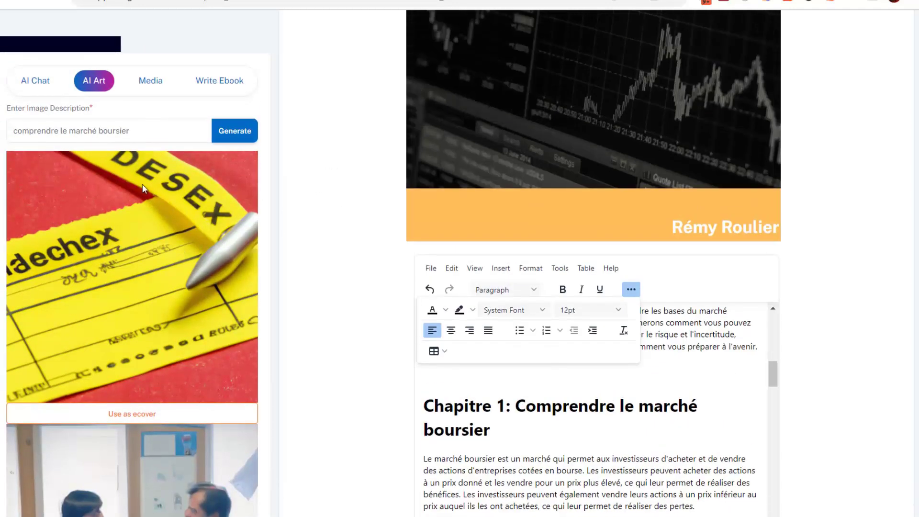
pyautogui.scroll(-3, 342, 307)
pyautogui.moveTo(143, 131); pyautogui.dragTo(11, 137)
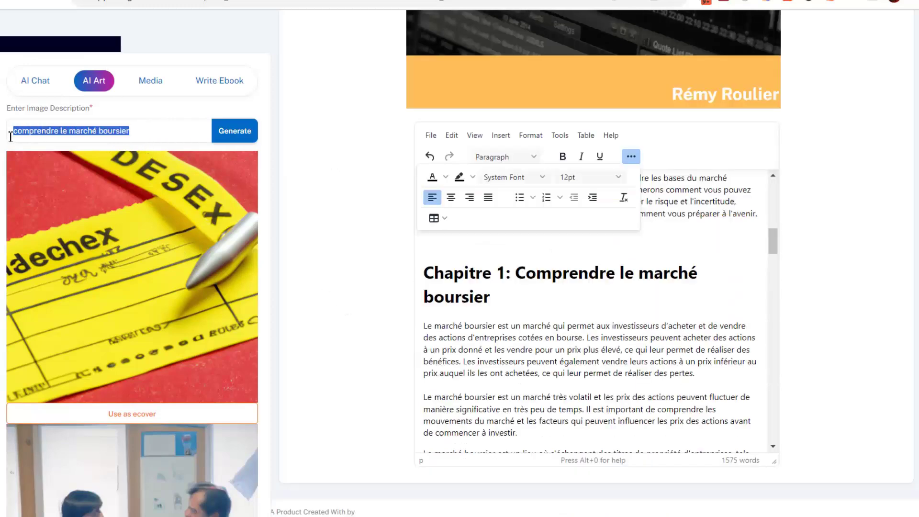
pyautogui.write('mi')
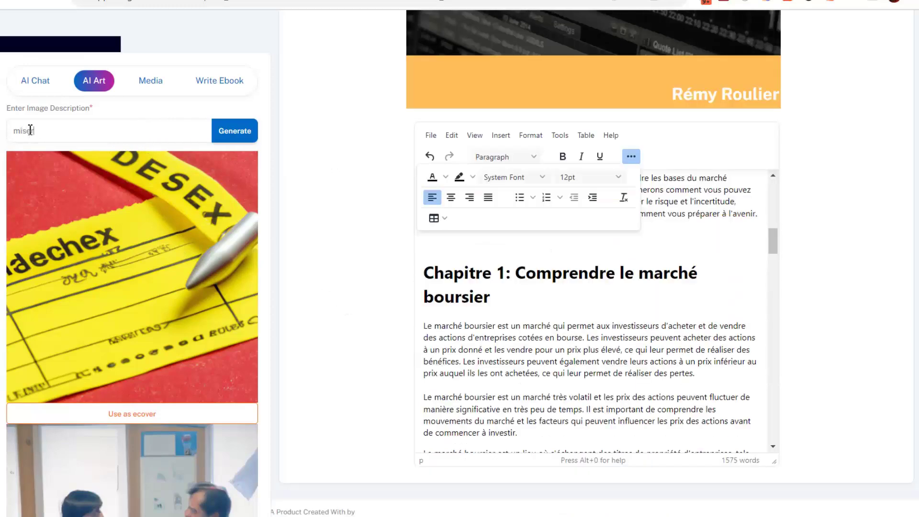
pyautogui.write('ser')
pyautogui.press('BackSpace')
pyautogui.press('BackSpace')
pyautogui.press('BackSpace')
pyautogui.press('BackSpace')
pyautogui.press('BackSpace')
pyautogui.write('personne devant un ordinateur qui joue à la bourse')
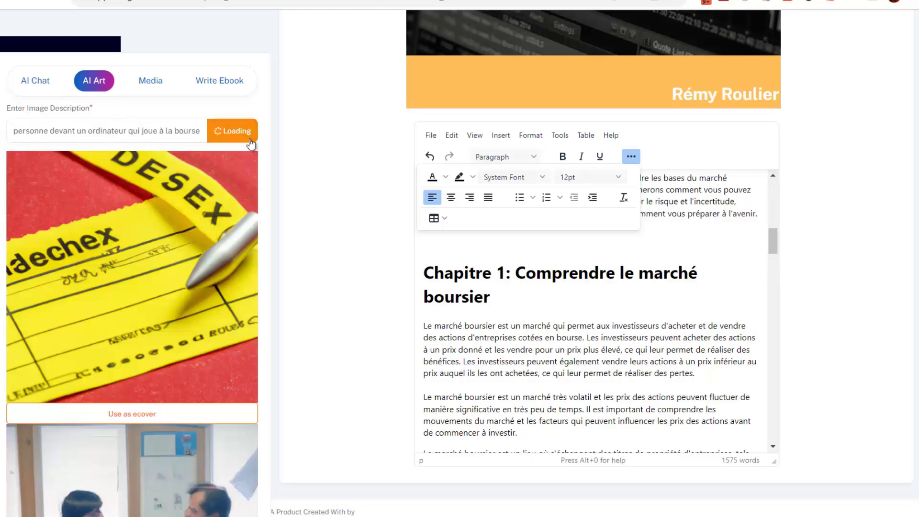
pyautogui.scroll(-5, 185, 297)
pyautogui.scroll(6, 184, 297)
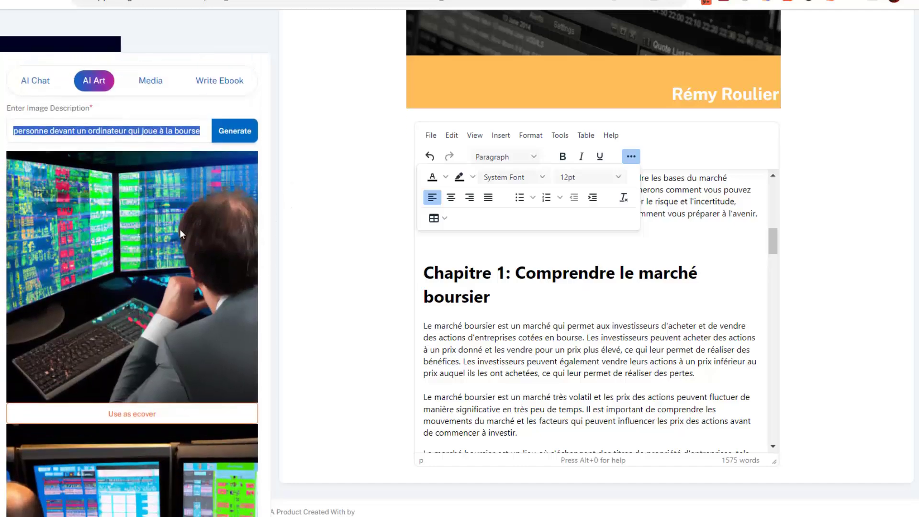
pyautogui.rightClick(129, 210)
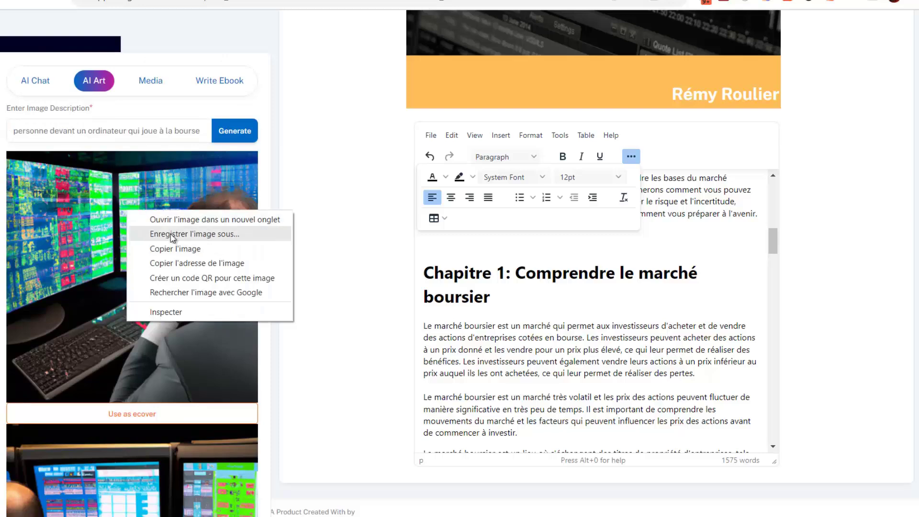
pyautogui.click(320, 154)
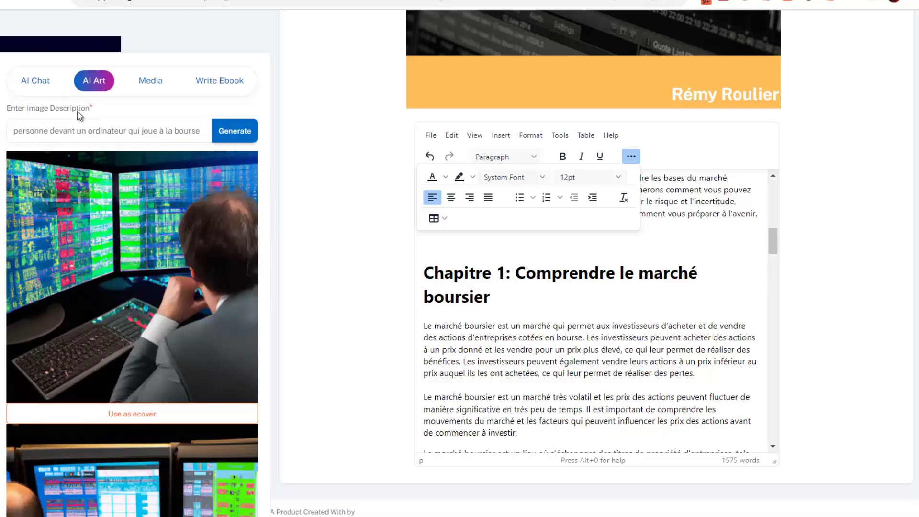
pyautogui.scroll(-10, 672, 315)
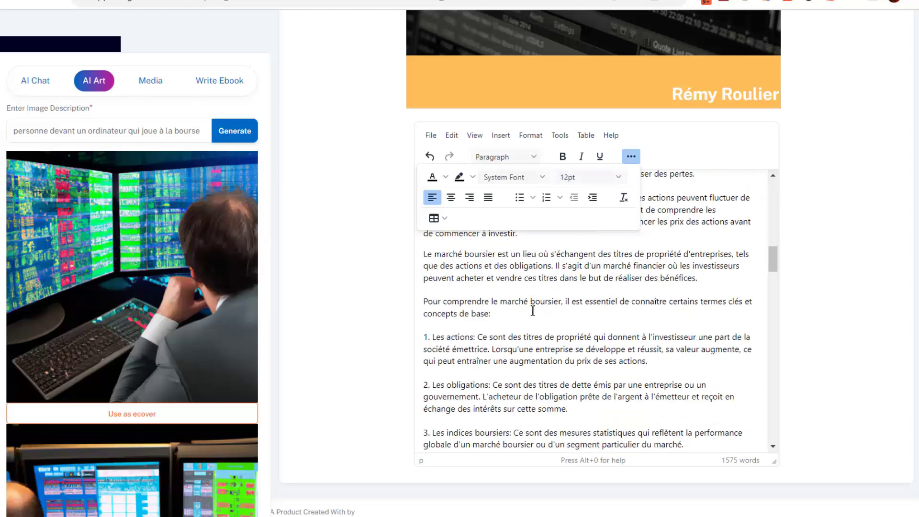
pyautogui.scroll(6, 537, 357)
pyautogui.scroll(1, 537, 357)
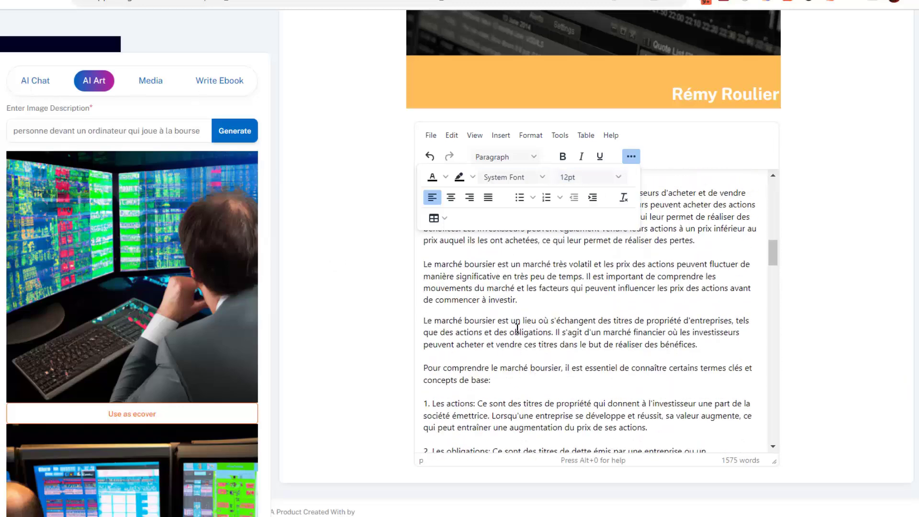
pyautogui.scroll(3, 343, 323)
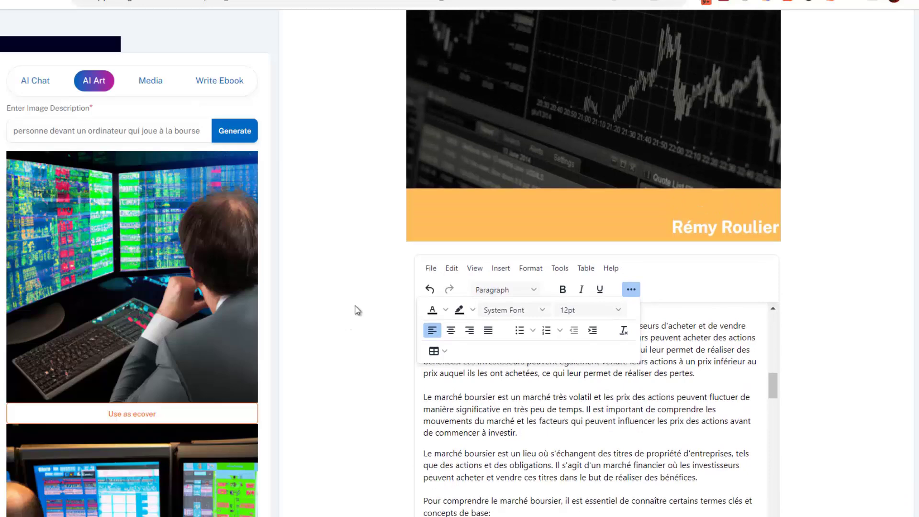
pyautogui.scroll(-3, 355, 310)
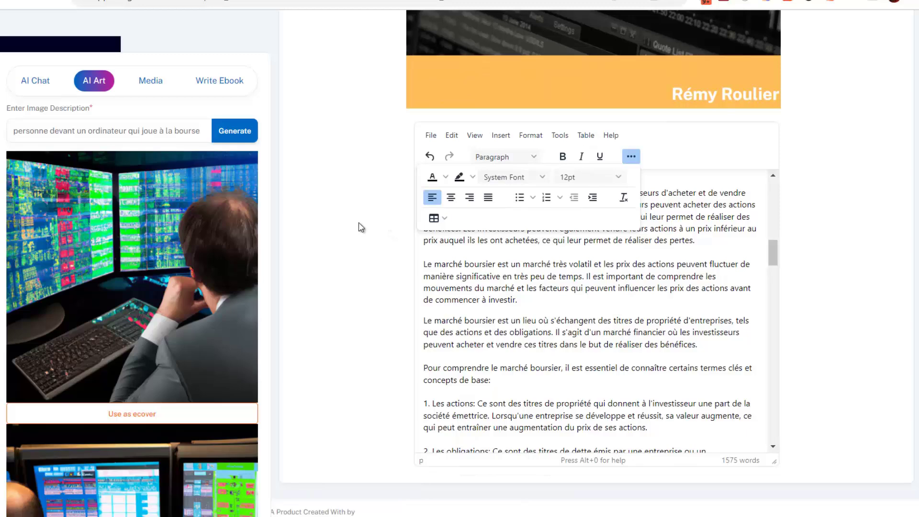
pyautogui.scroll(3, 360, 234)
pyautogui.scroll(-1, 362, 229)
pyautogui.scroll(7, 362, 228)
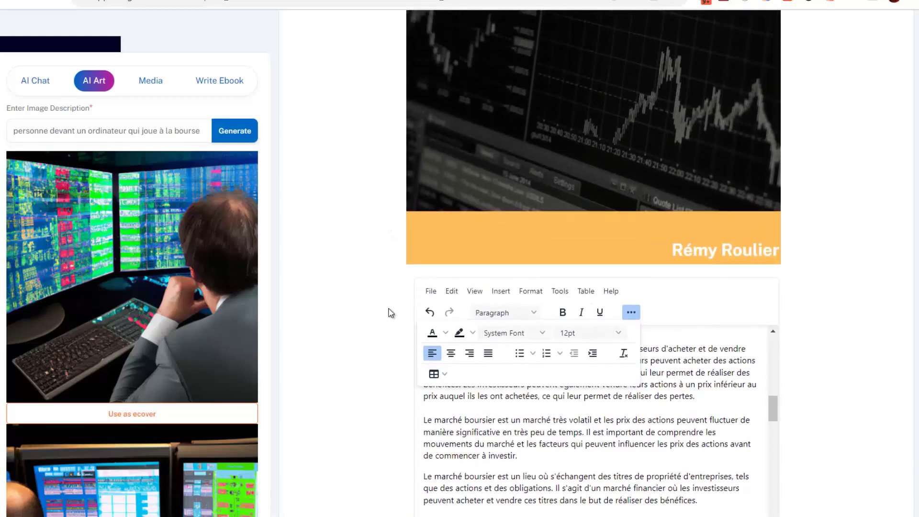
pyautogui.scroll(-7, 383, 268)
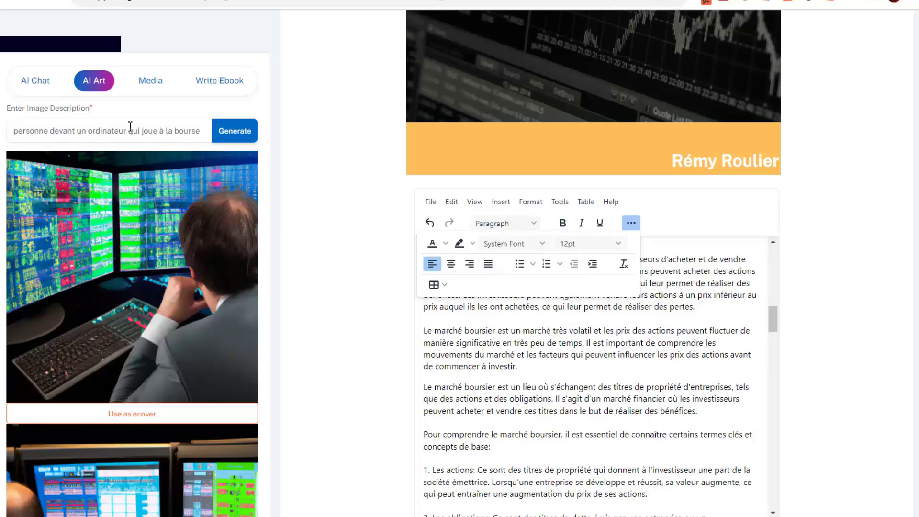
pyautogui.scroll(5, 352, 293)
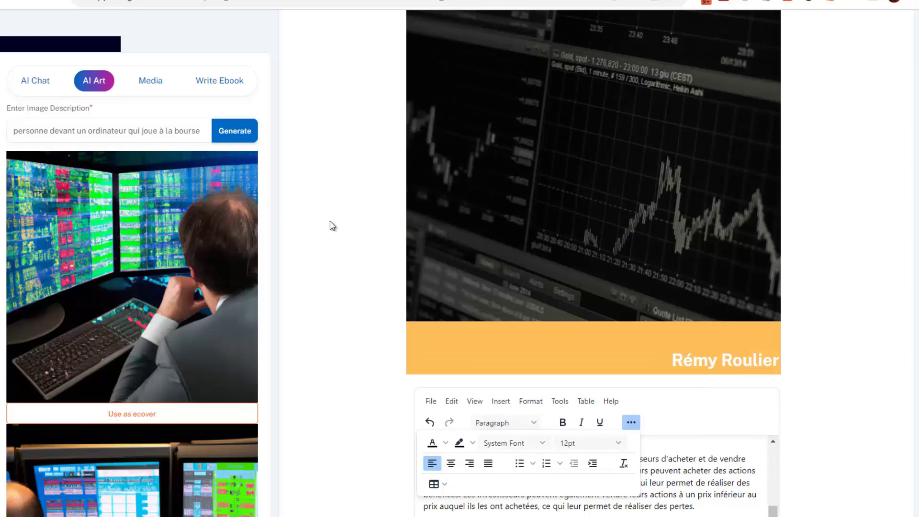
pyautogui.scroll(-3, 331, 225)
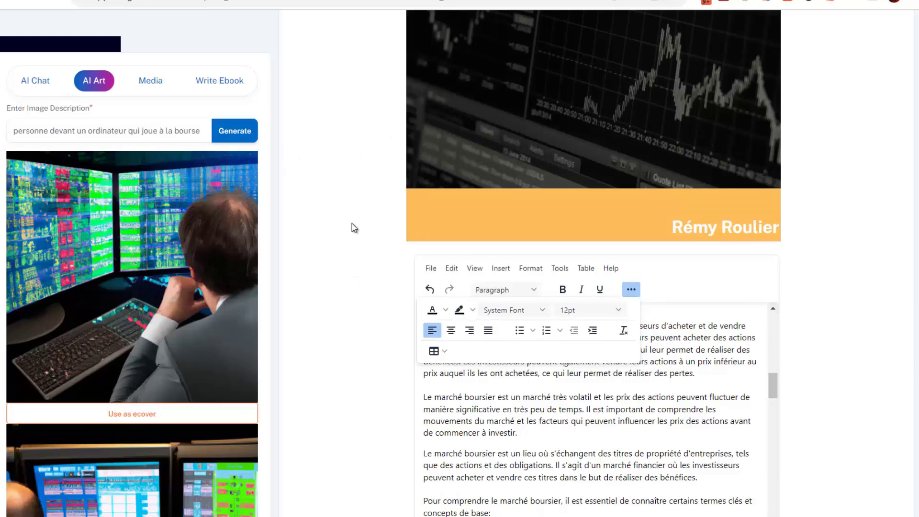
pyautogui.scroll(-1, 297, 201)
pyautogui.scroll(1, 277, 180)
# Replace the French prompt with the English stock-trading prompt and generate images of a hand pointing at a chart.
pyautogui.moveTo(200, 131); pyautogui.dragTo(112, 132)
pyautogui.hotkey('ctrl', 'a')
pyautogui.write('person in front of a computer playing the stock market')
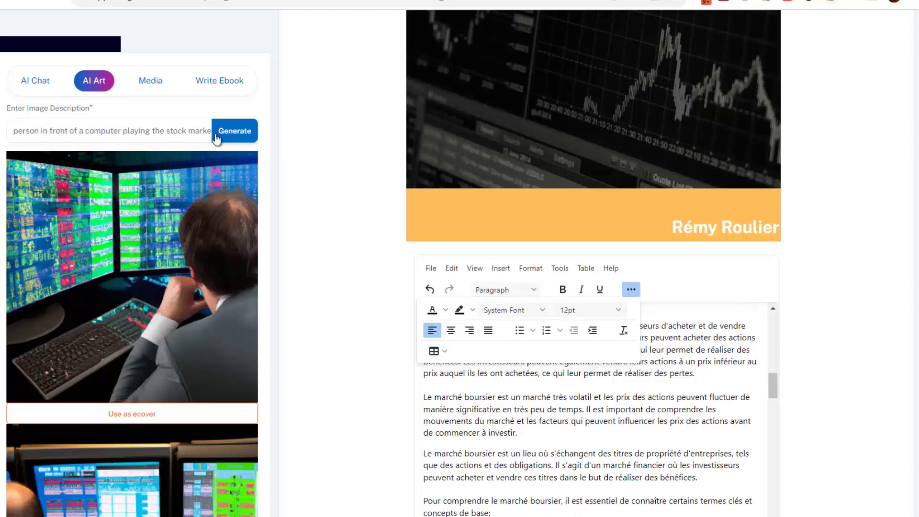
pyautogui.click(234, 132)
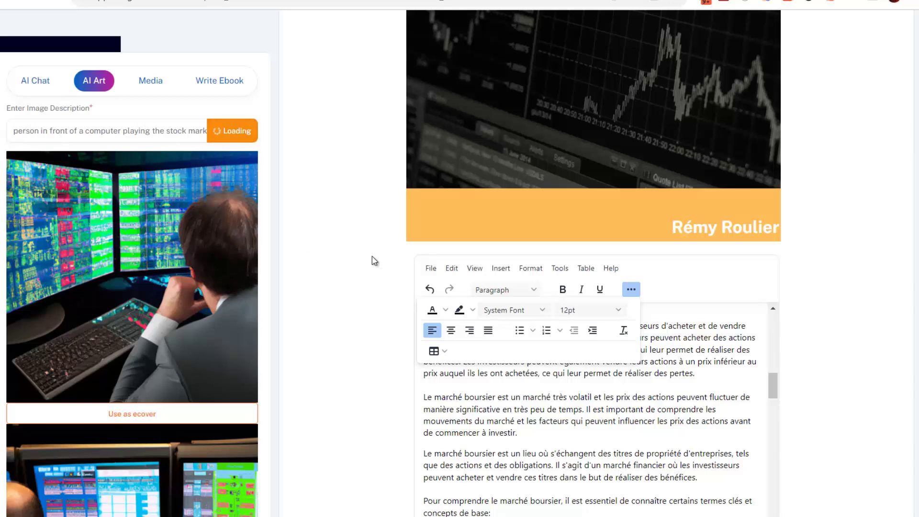
pyautogui.scroll(-1, 375, 260)
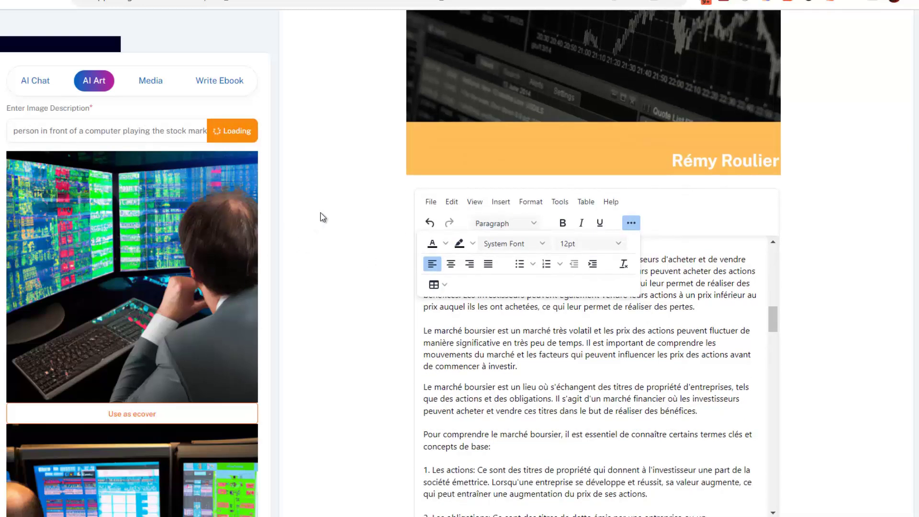
pyautogui.scroll(-1, 328, 226)
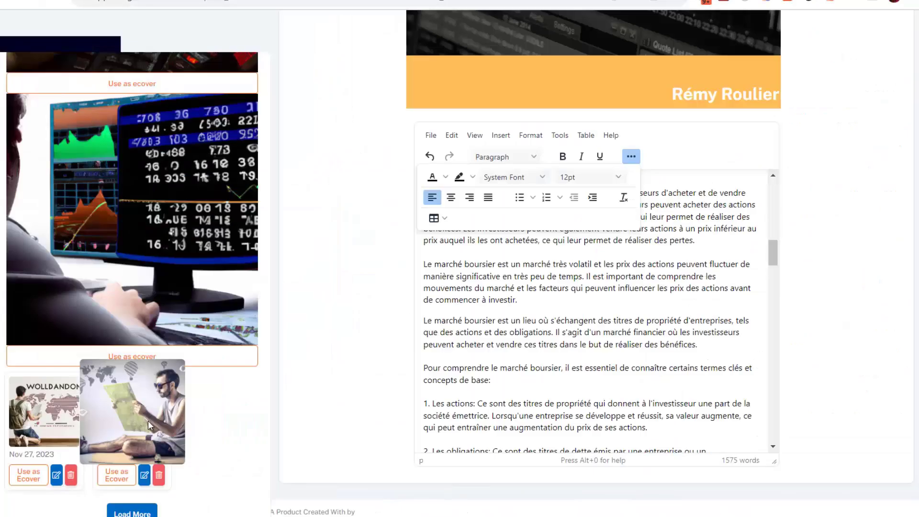
pyautogui.scroll(10, 197, 288)
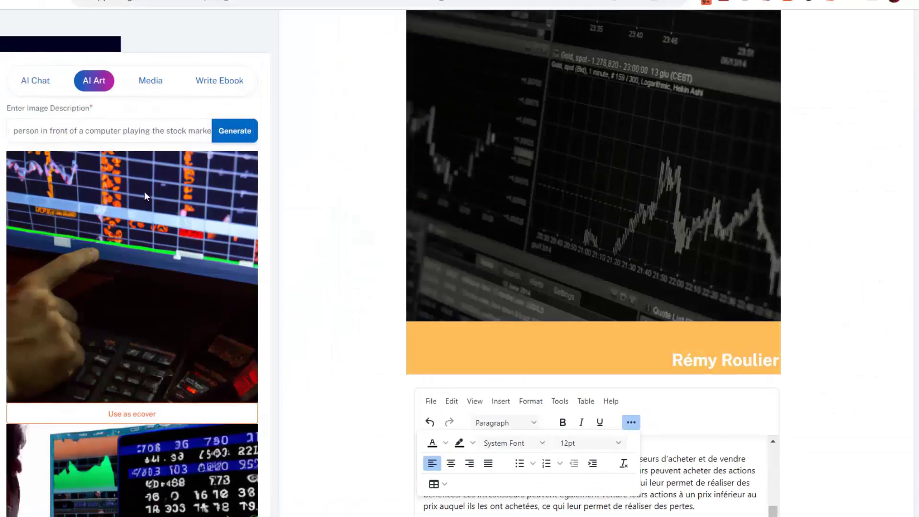
pyautogui.scroll(-5, 378, 268)
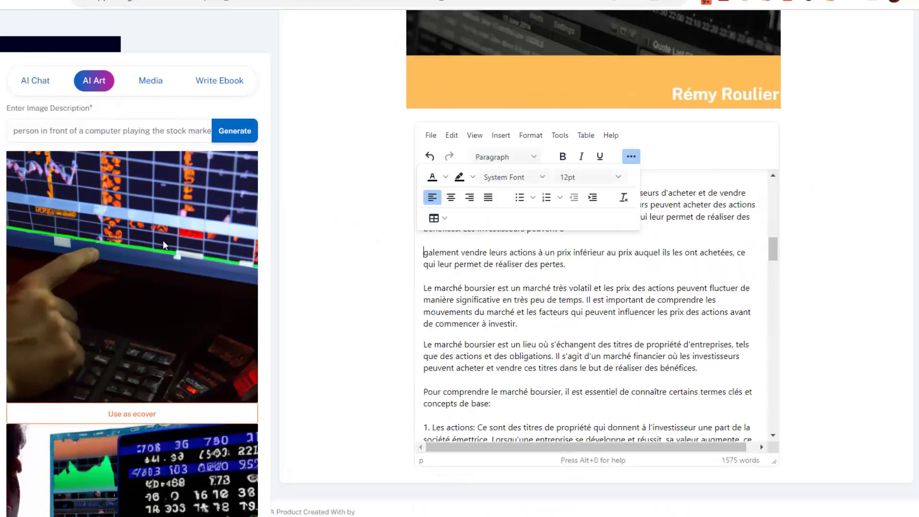
# Insert the hand-on-stock-chart image and move it below the Chapitre 1 heading.
pyautogui.click(254, 325)
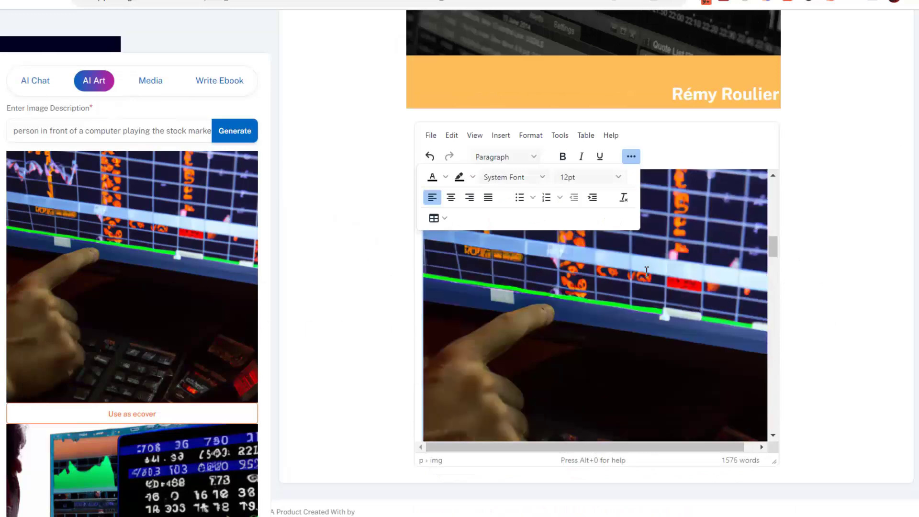
pyautogui.scroll(4, 646, 271)
pyautogui.scroll(-1, 646, 271)
pyautogui.moveTo(588, 364); pyautogui.dragTo(581, 245)
pyautogui.scroll(-2, 471, 288)
pyautogui.scroll(1, 470, 288)
# Shrink the stock-chart image with its corner handle and centre it under the heading.
pyautogui.moveTo(423, 240); pyautogui.dragTo(575, 365)
pyautogui.scroll(-3, 575, 365)
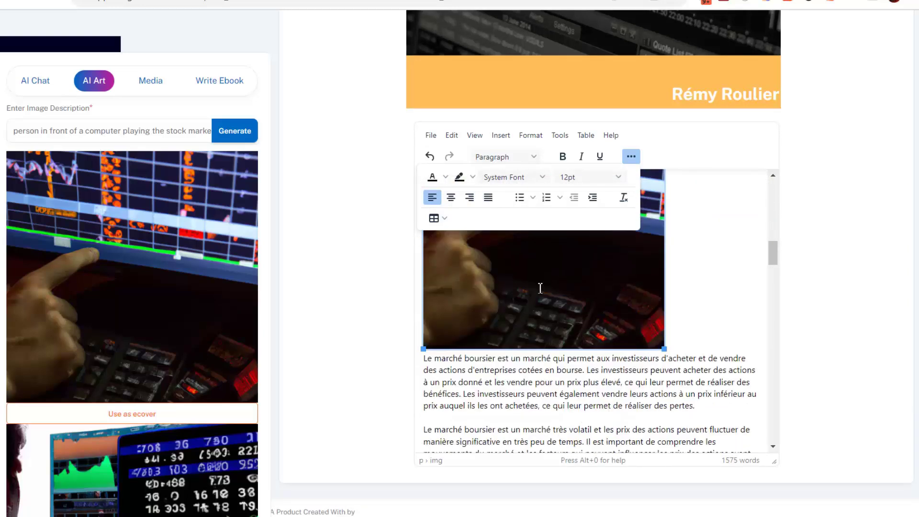
pyautogui.click(450, 197)
pyautogui.scroll(4, 514, 312)
pyautogui.scroll(-1, 526, 316)
pyautogui.scroll(1, 536, 321)
pyautogui.scroll(-5, 567, 329)
pyautogui.scroll(-10, 567, 329)
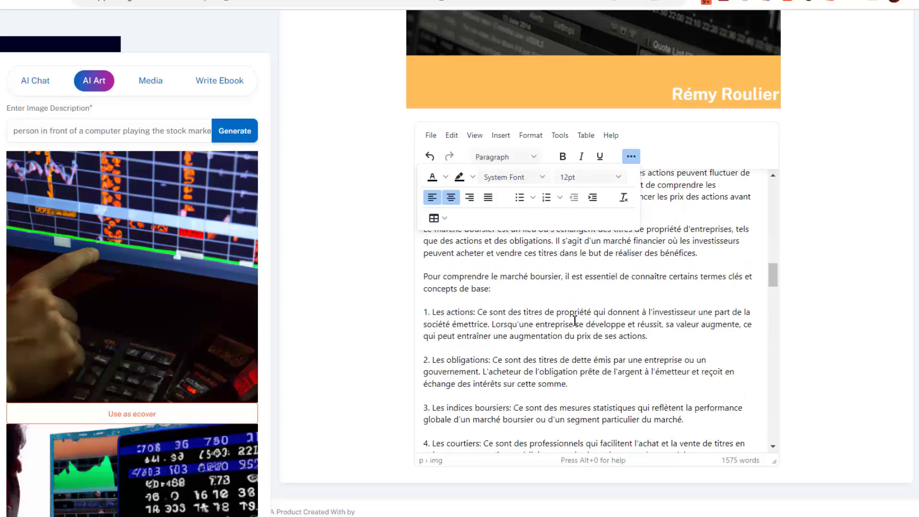
# Add an empty line under Chapitre 2 and generate images for 'personne qui prend une décision'.
pyautogui.click(495, 304)
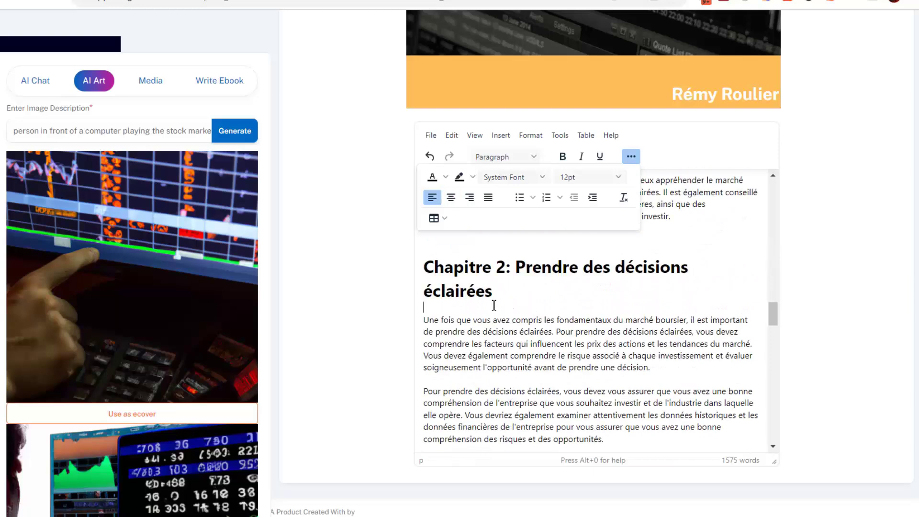
pyautogui.press('Return')
pyautogui.tripleClick(115, 135)
pyautogui.write('personne qui prend une décision')
pyautogui.click(234, 131)
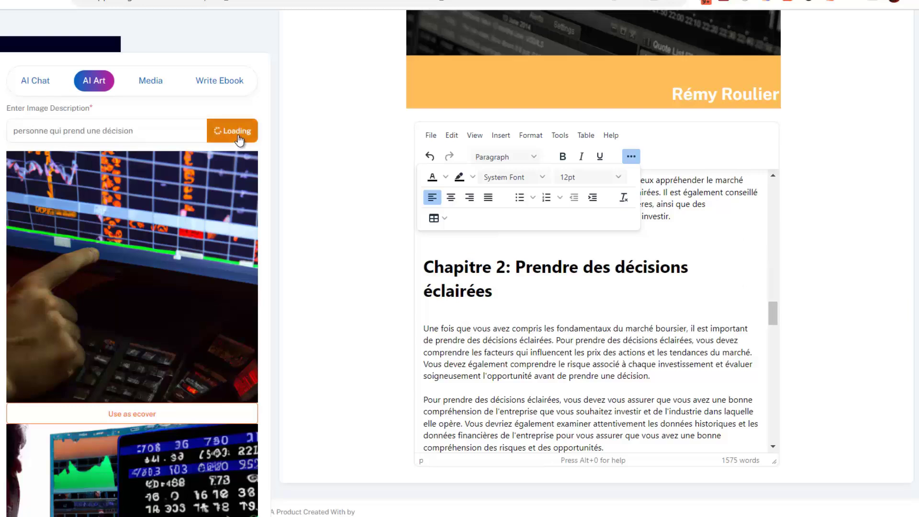
# Insert the man-in-blue-shirt image beneath the Chapitre 2 heading.
pyautogui.scroll(-4, 170, 234)
pyautogui.scroll(-1, 164, 245)
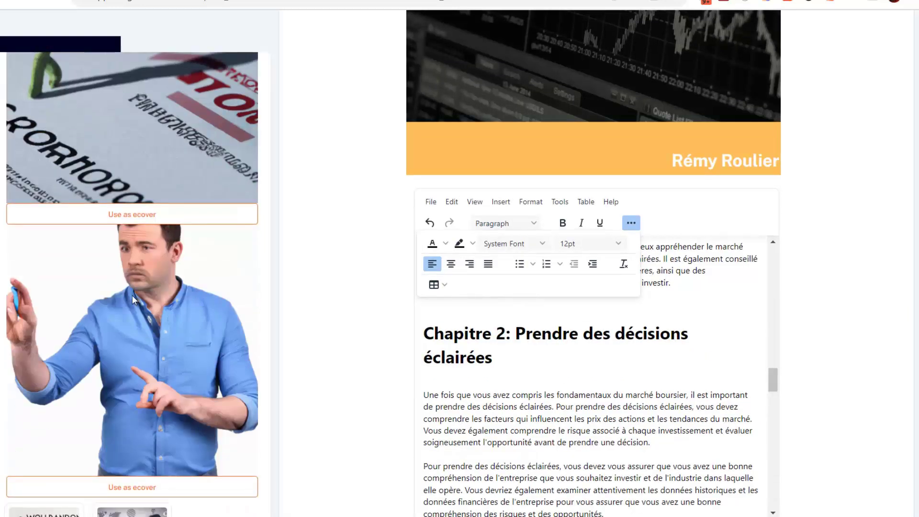
pyautogui.click(232, 297)
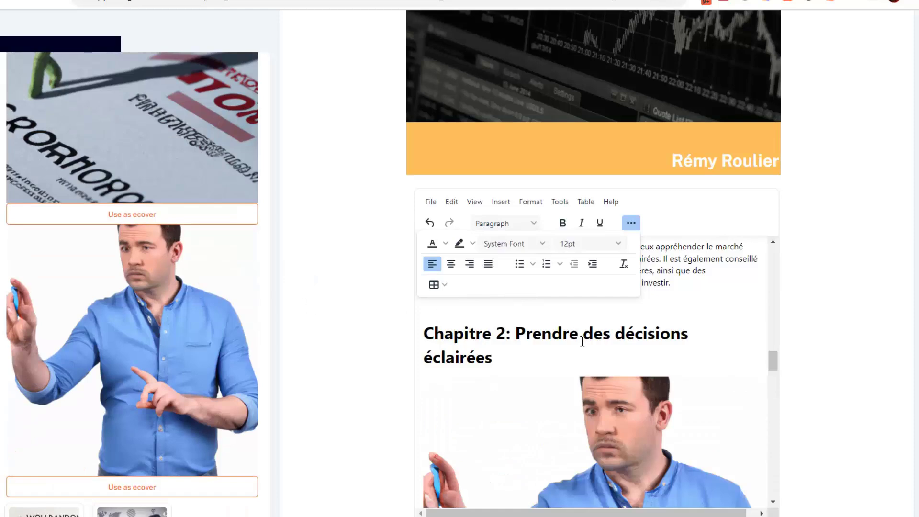
pyautogui.click(562, 356)
pyautogui.scroll(-5, 563, 366)
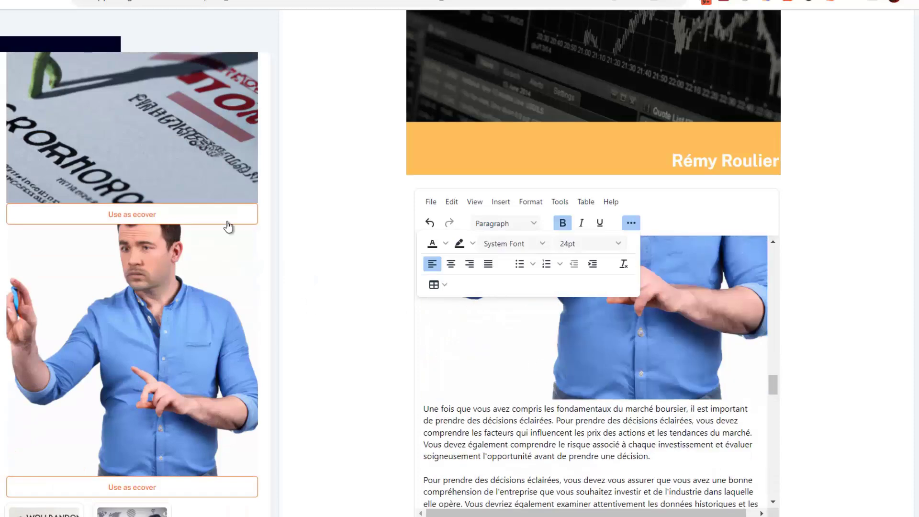
pyautogui.scroll(5, 215, 233)
pyautogui.scroll(-2, 328, 334)
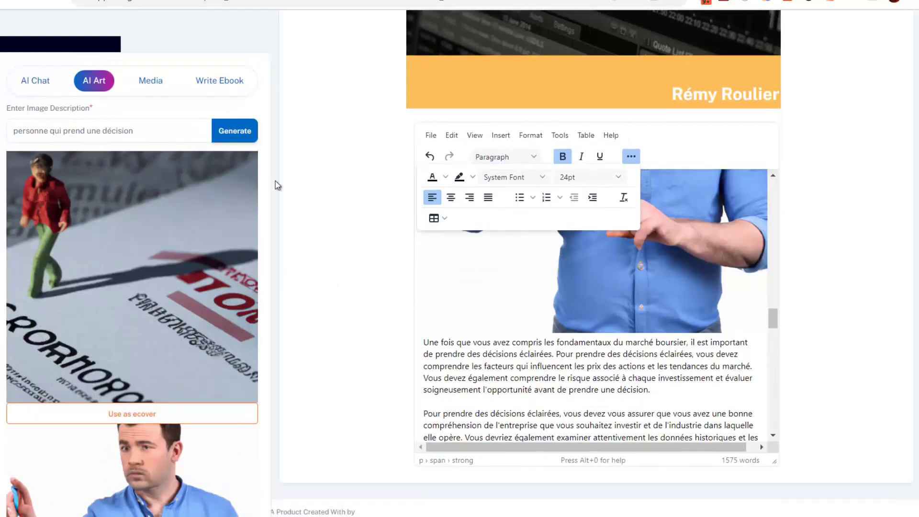
pyautogui.scroll(-7, 595, 268)
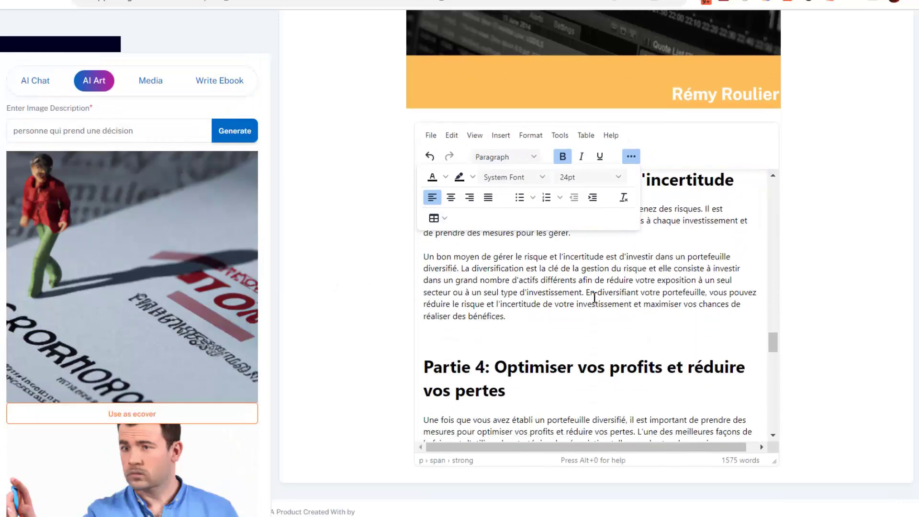
pyautogui.scroll(3, 640, 323)
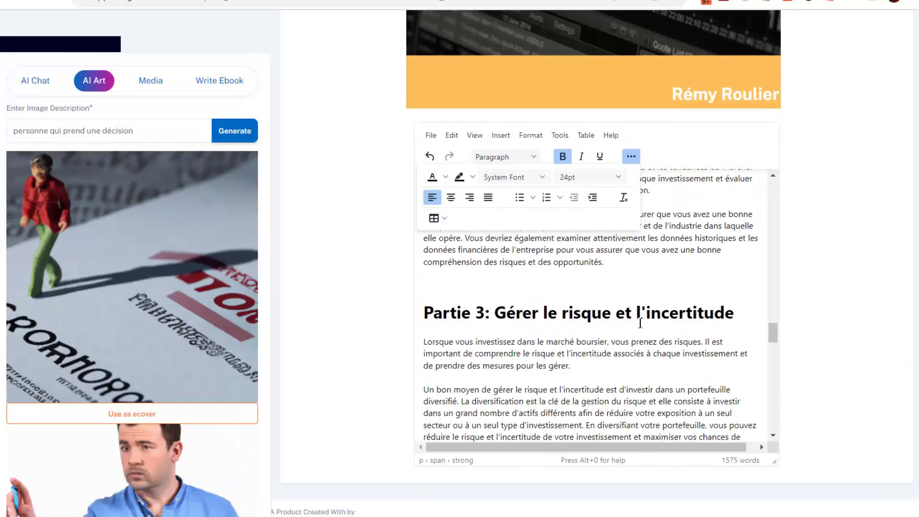
# Add a blank line under Partie 3 and generate images for 'trader dans la bourse de new york'.
pyautogui.click(425, 343)
pyautogui.press('Return')
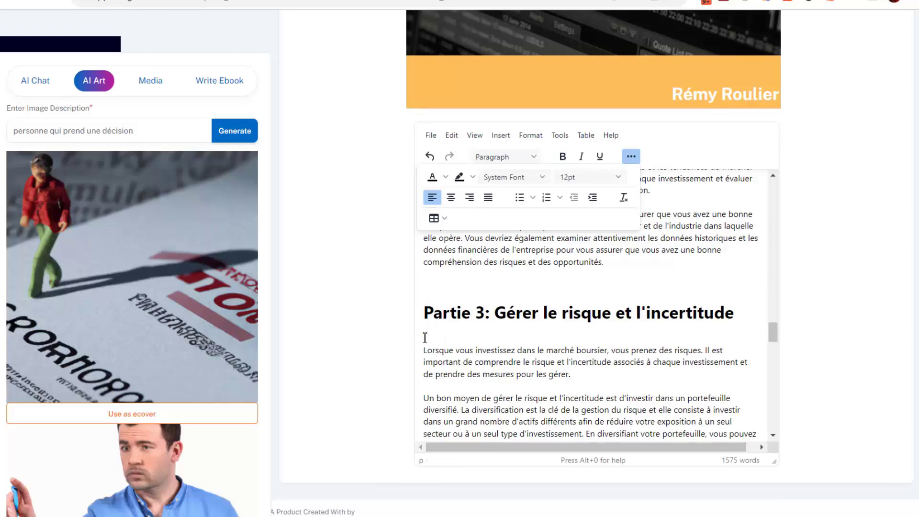
pyautogui.scroll(-4, 520, 364)
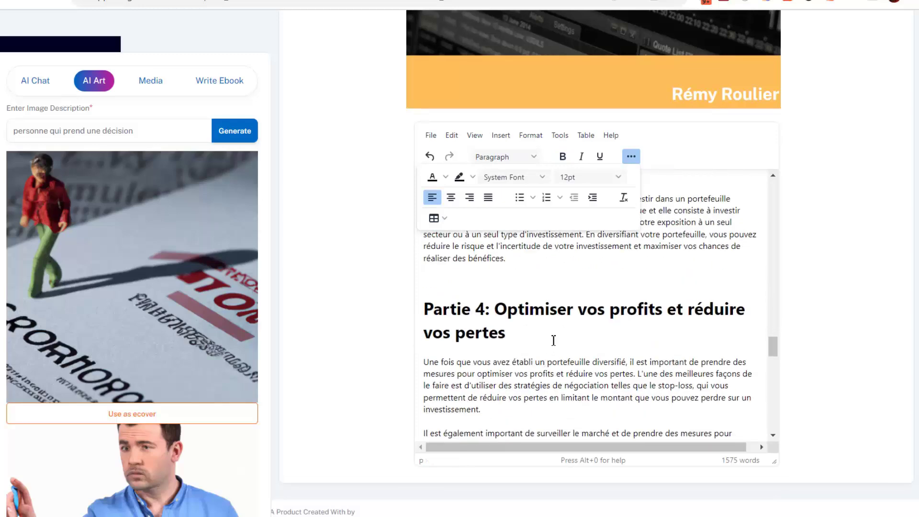
pyautogui.scroll(-5, 523, 337)
pyautogui.scroll(4, 523, 337)
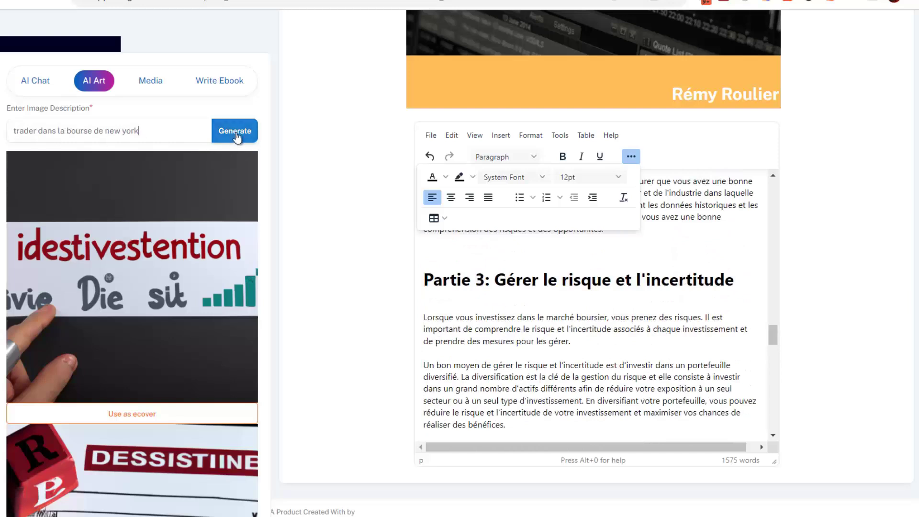
pyautogui.click(236, 137)
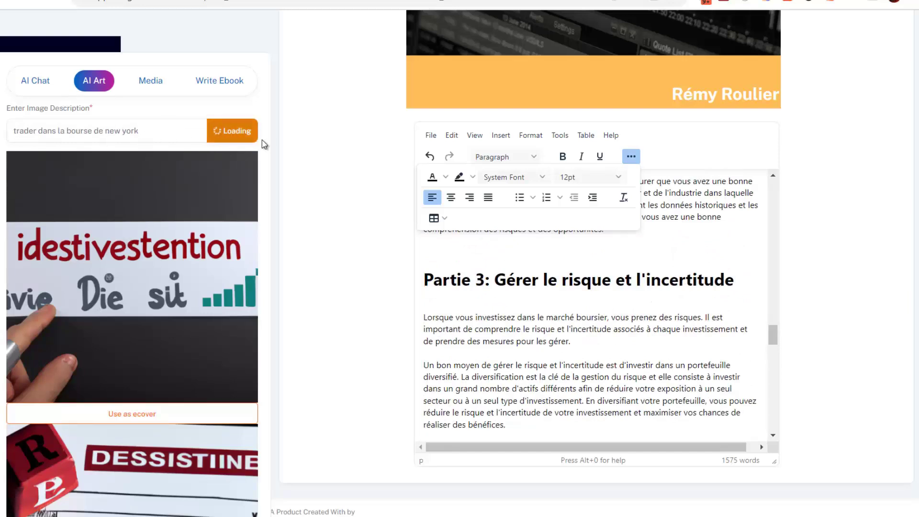